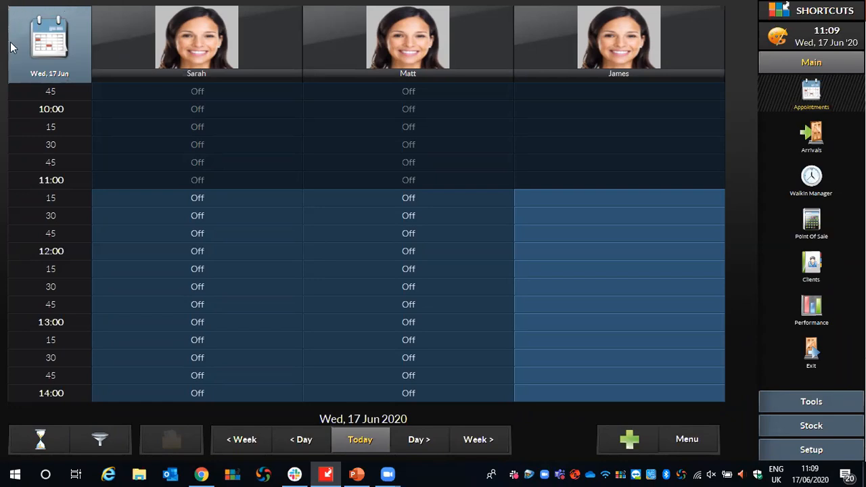
Open the appointment calendar and review the month and year choices available for jumping to a date.
click(37, 24)
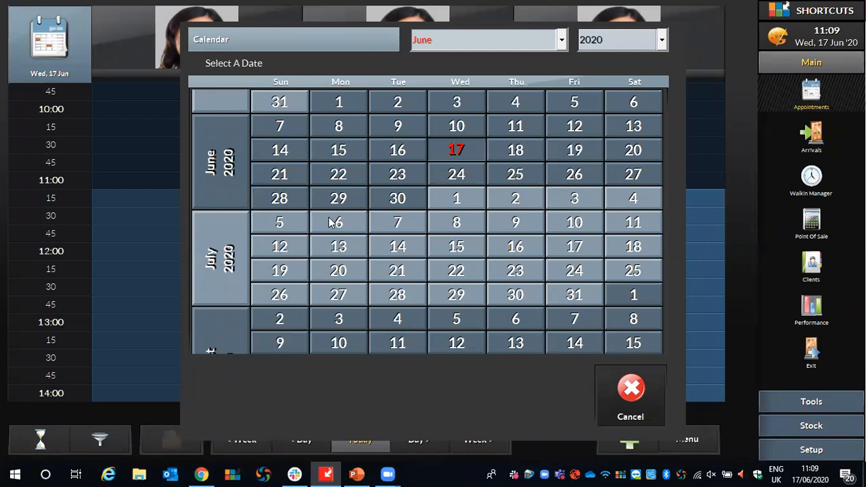
click(560, 39)
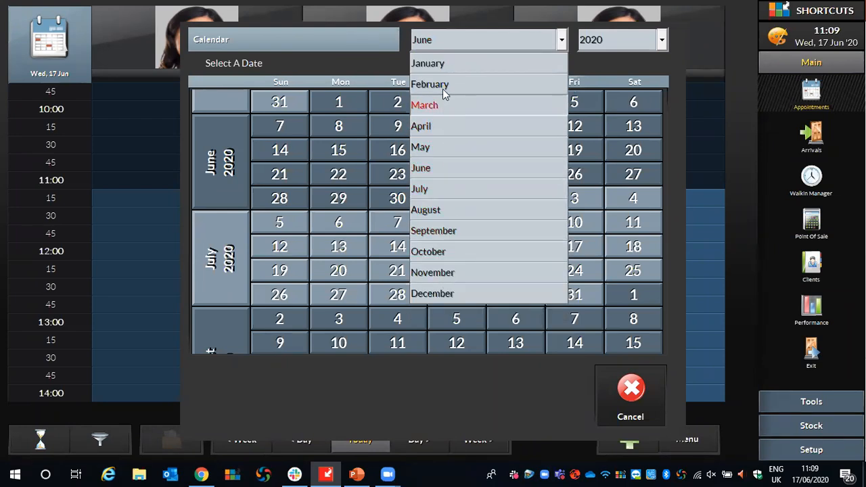
click(572, 63)
click(662, 39)
scroll(654, 121, down, 1)
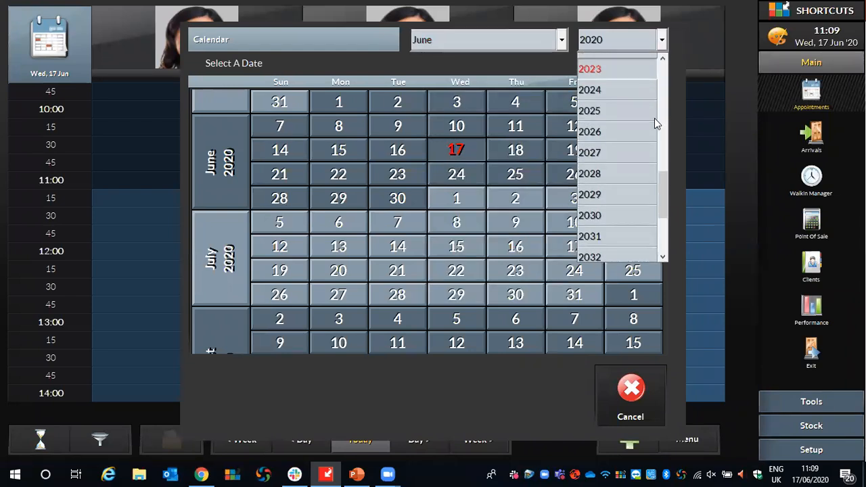
scroll(654, 123, down, 3)
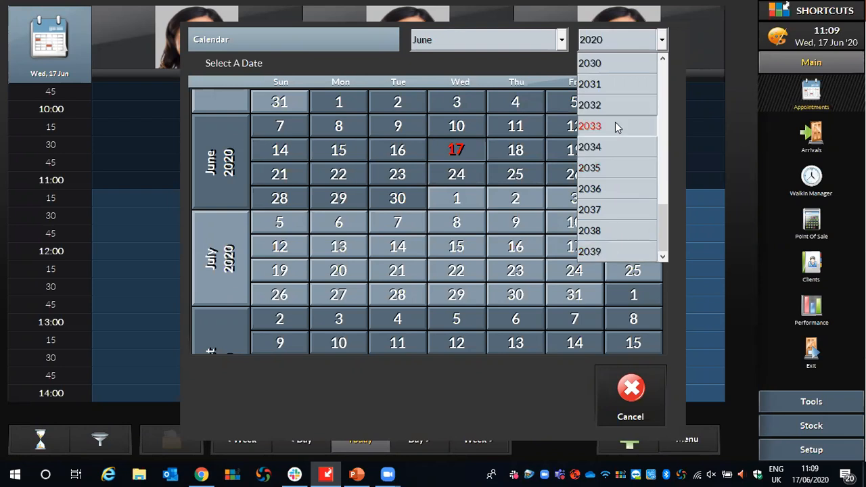
scroll(641, 185, up, 3)
scroll(639, 185, up, 2)
scroll(639, 186, down, 1)
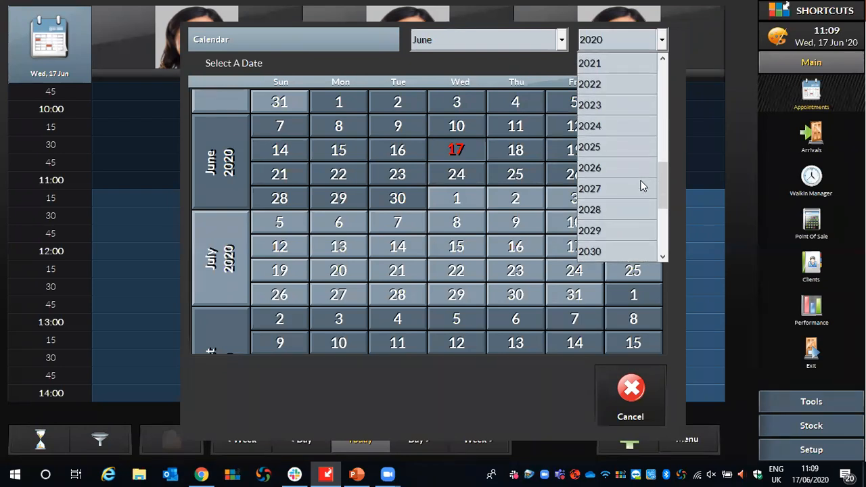
click(541, 69)
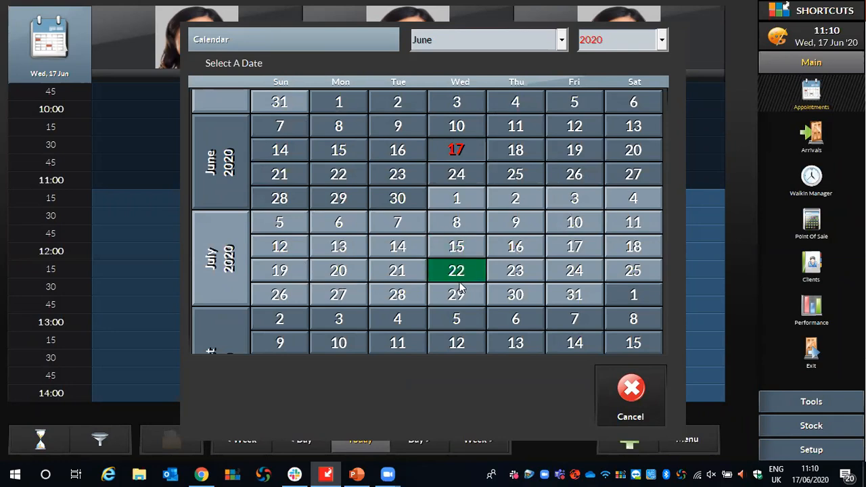
Browse the calendar's upcoming months through November 2020 and close it without picking a date.
scroll(456, 368, down, 3)
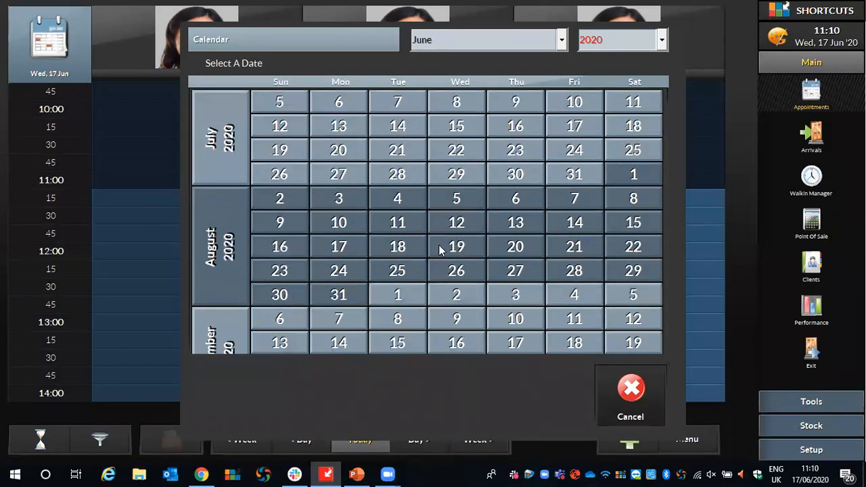
scroll(480, 381, down, 5)
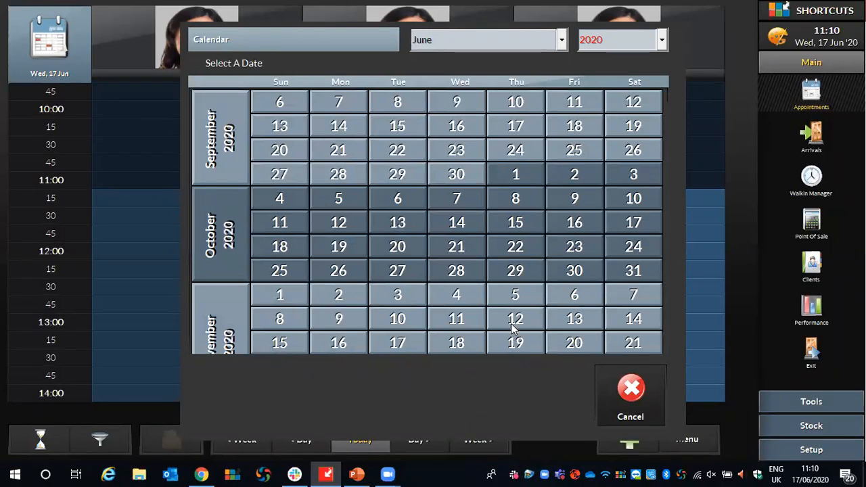
scroll(526, 54, up, 5)
scroll(529, 47, up, 3)
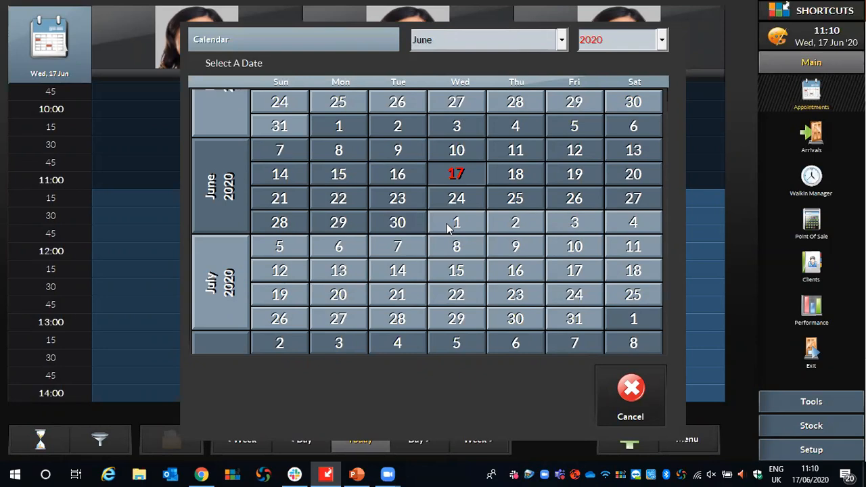
click(650, 393)
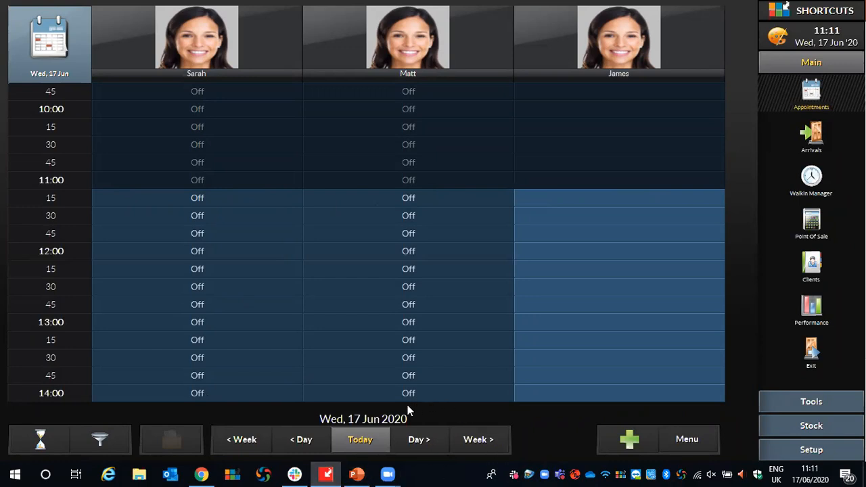
Move the appointment book one day ahead to Thursday 18 June and return to today.
click(357, 441)
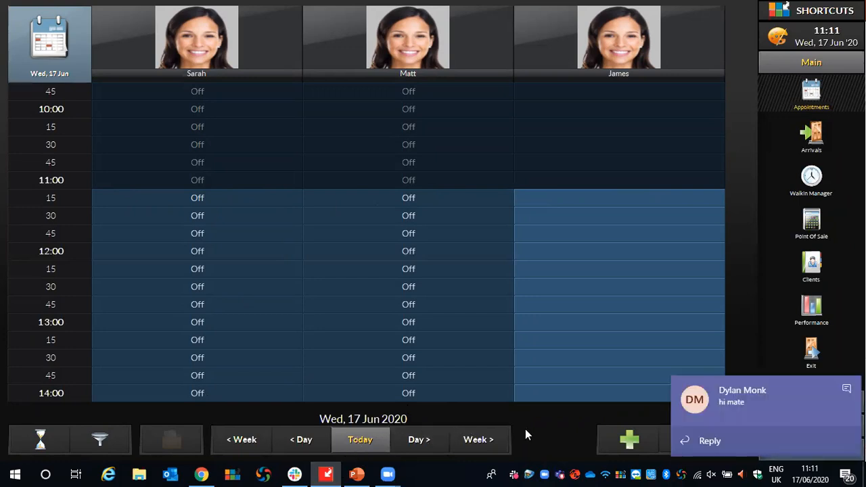
click(845, 390)
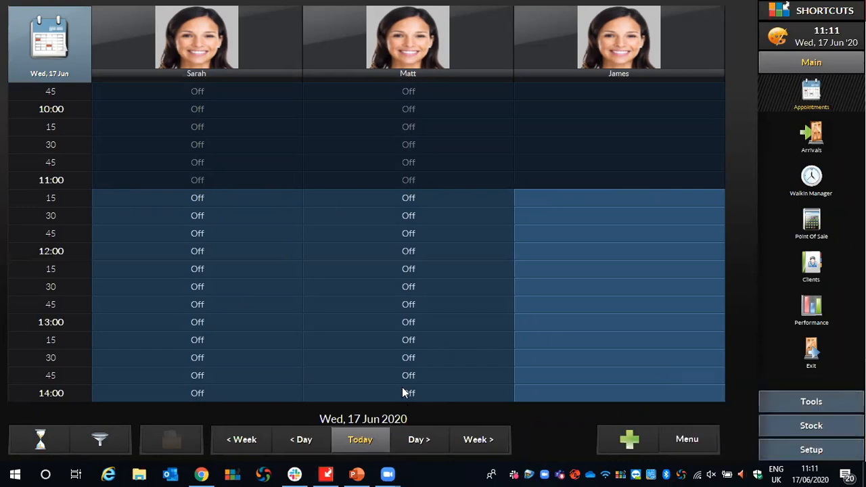
click(408, 440)
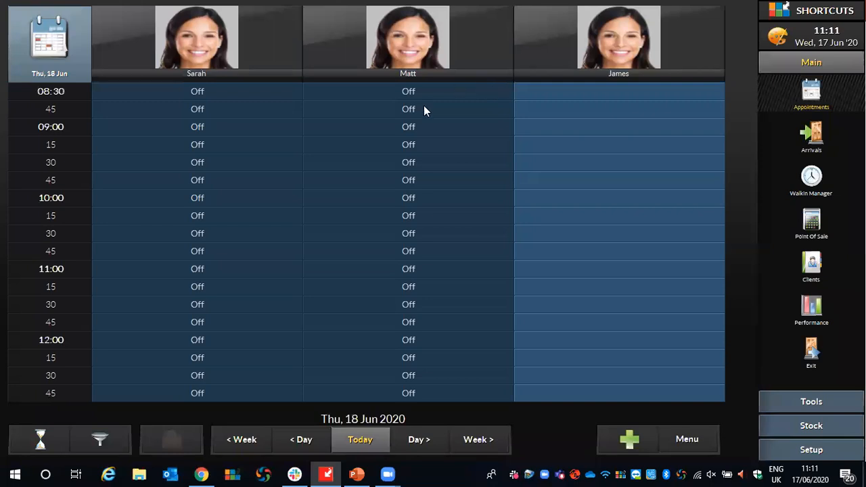
click(356, 438)
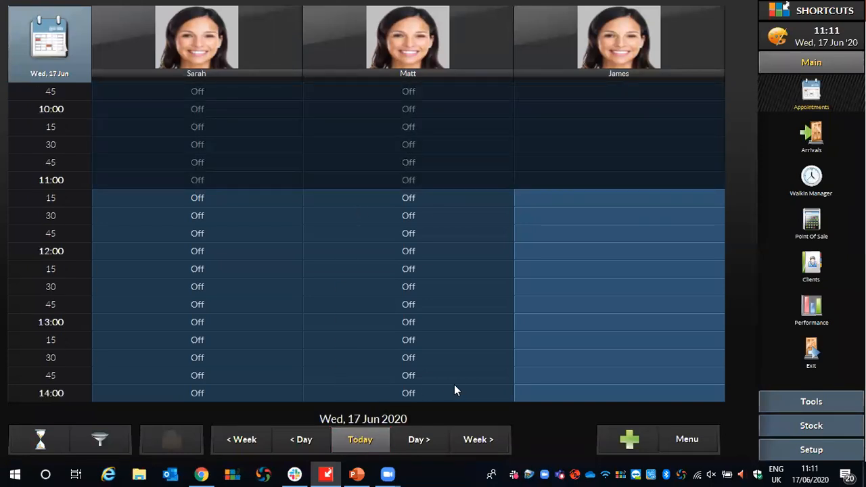
Move the appointment book ahead week by week and return to today's date.
click(484, 438)
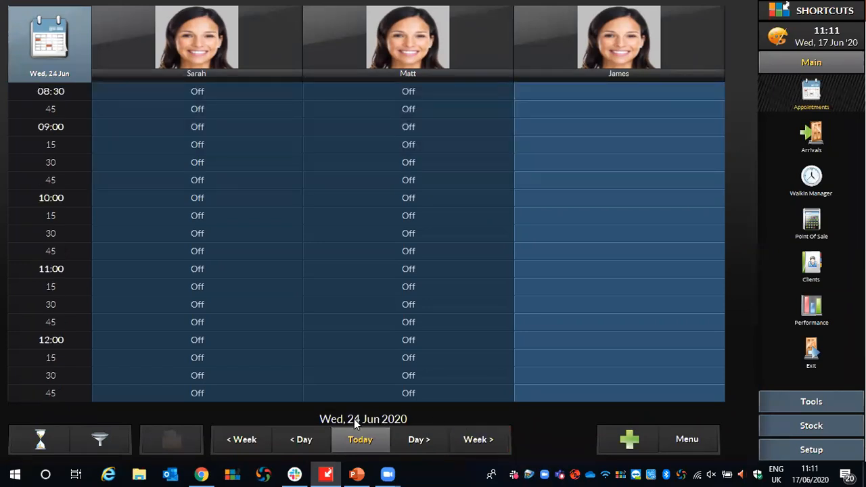
click(490, 435)
click(375, 445)
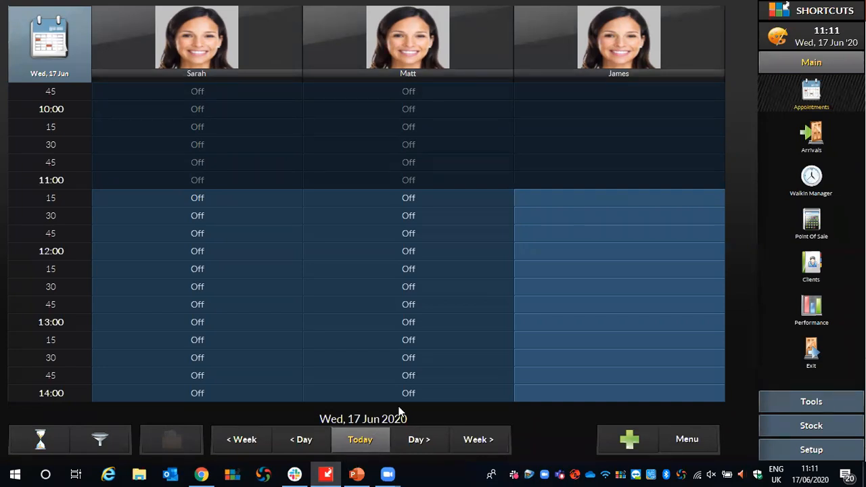
Jump the appointment book six weeks ahead to check that period in the calendar, and return to today.
right_click(466, 443)
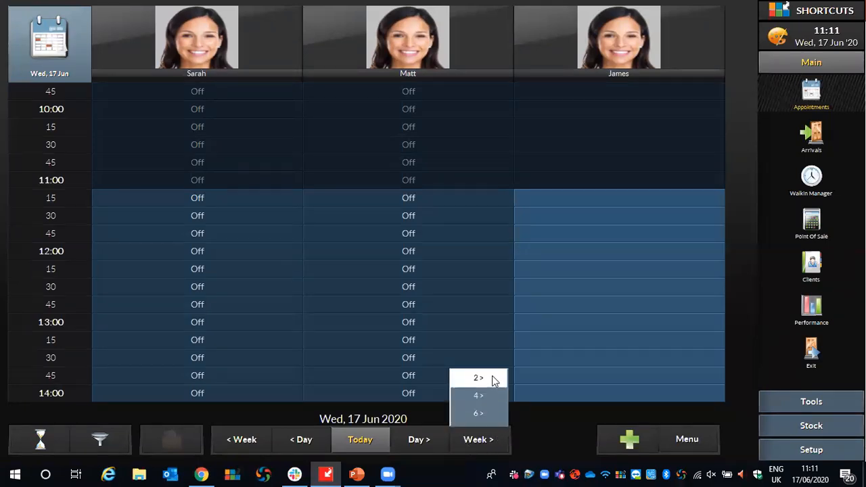
click(484, 413)
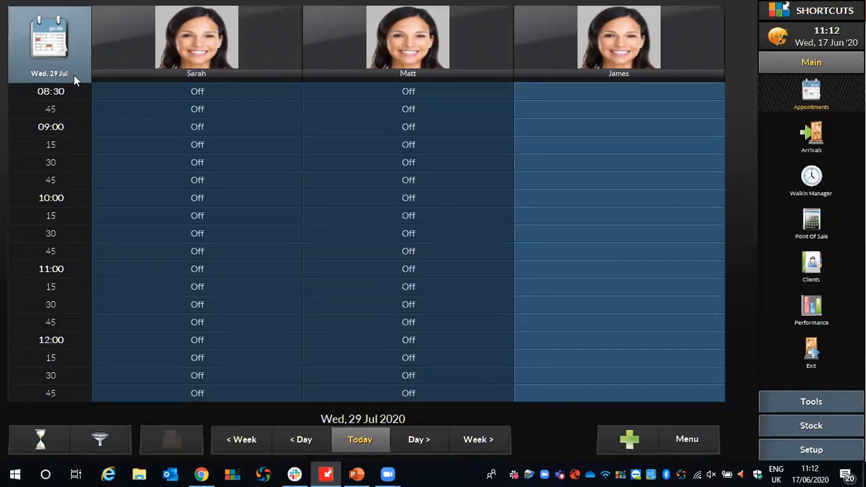
click(51, 57)
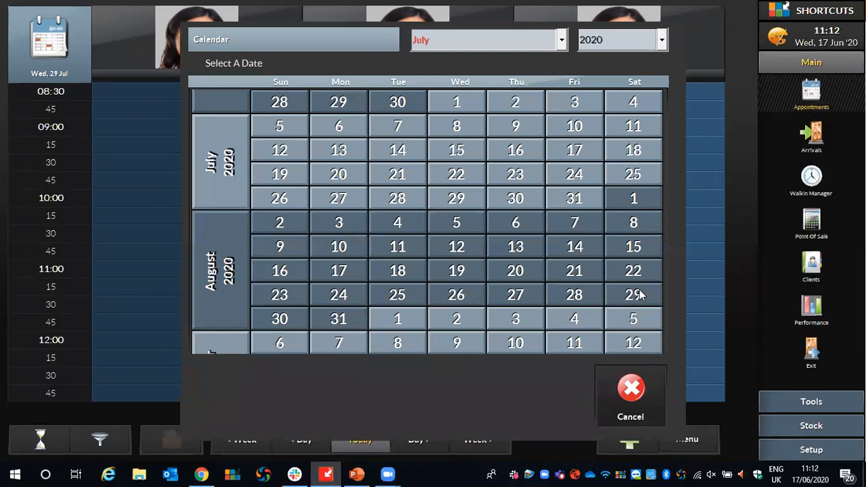
click(637, 384)
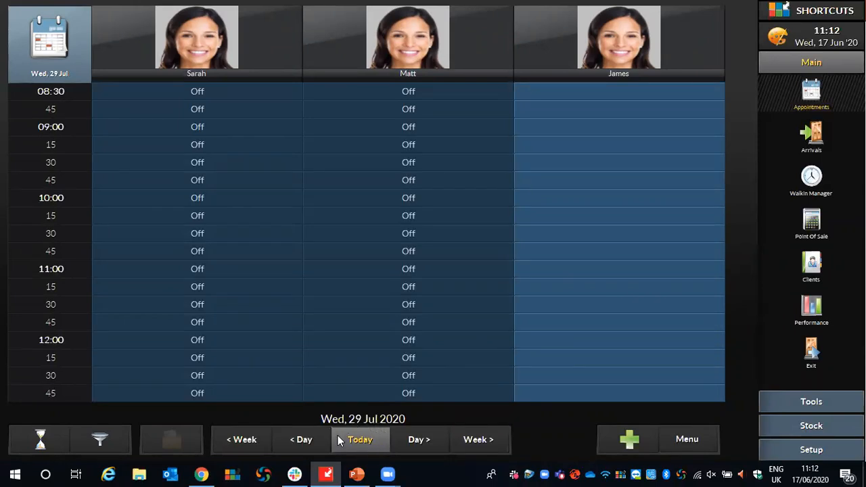
click(365, 441)
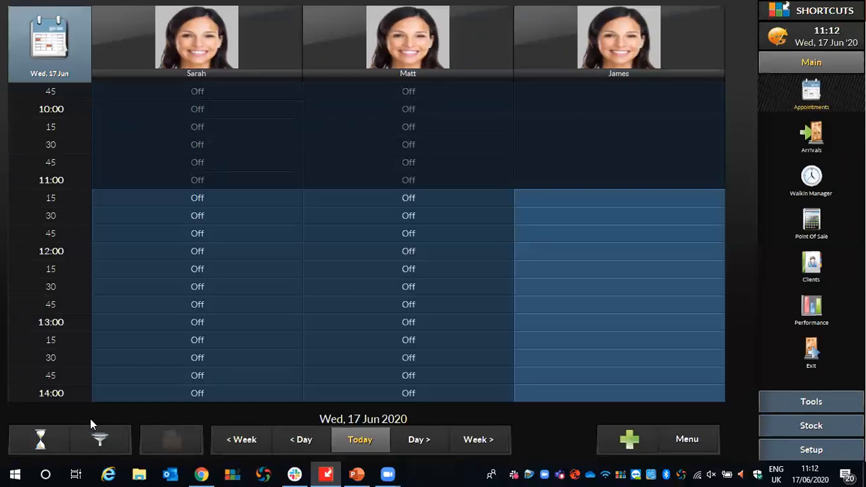
Filter the appointment book to Rostered On employees only, and remove the filter again.
click(103, 441)
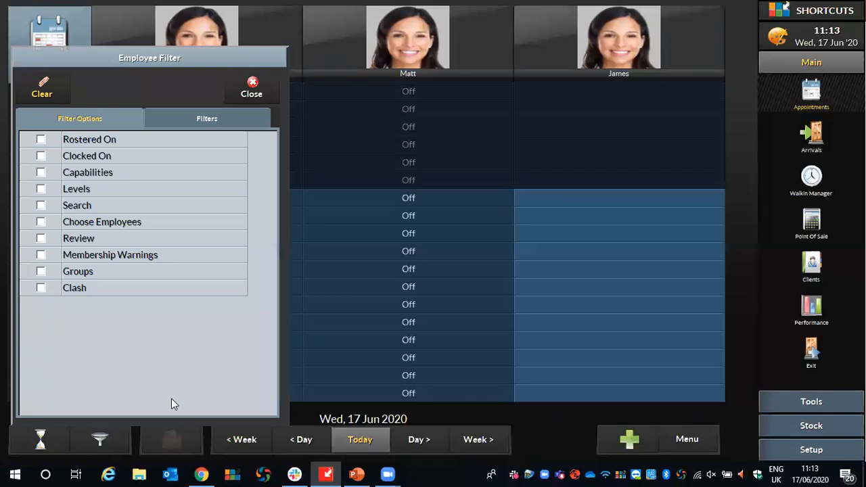
click(40, 139)
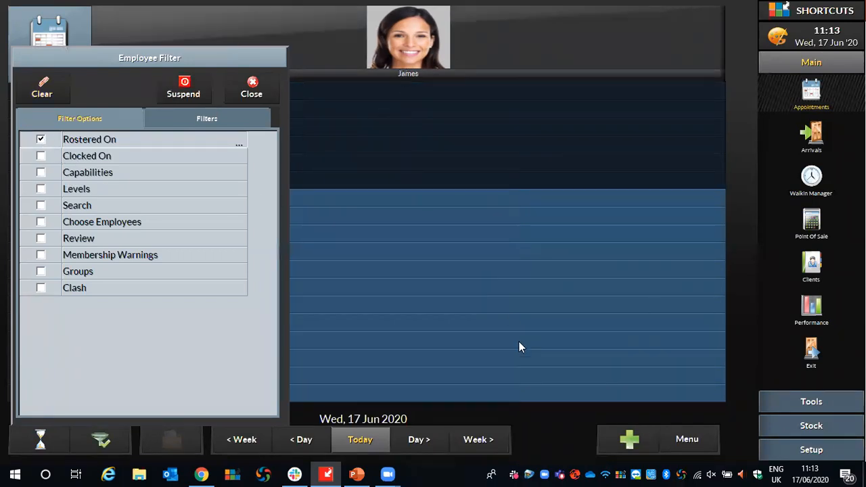
click(540, 428)
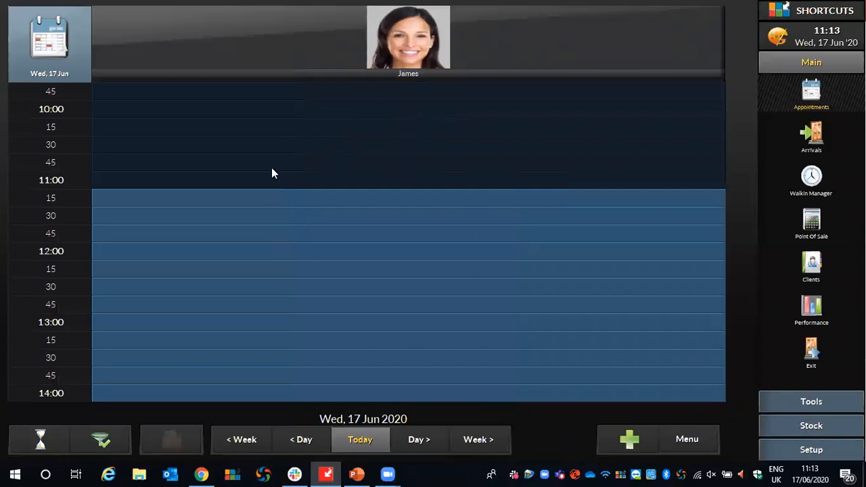
click(87, 431)
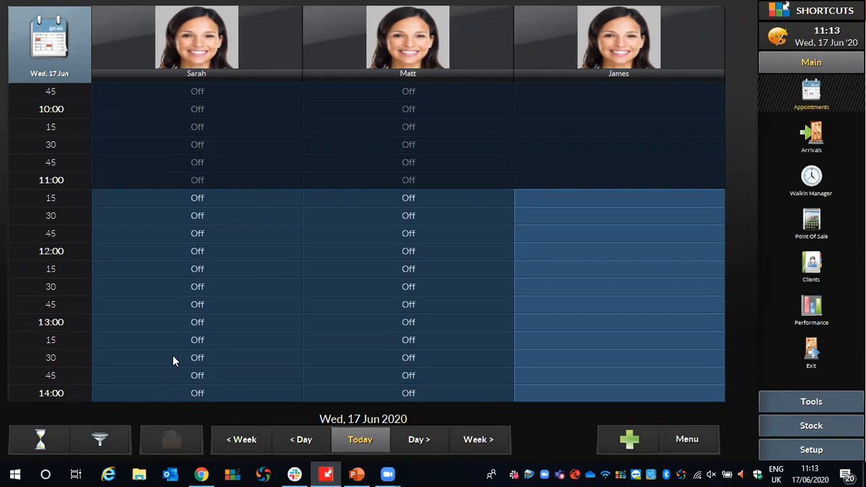
Set the appointment book's view mode to All Day.
click(686, 438)
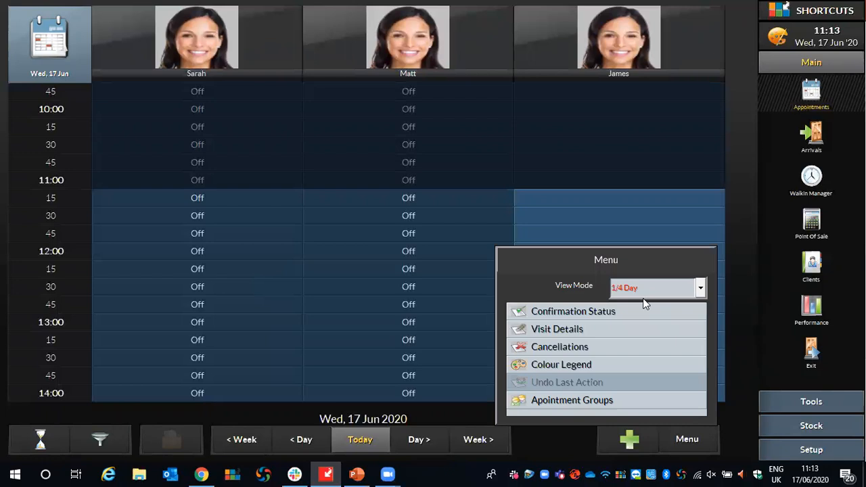
click(701, 289)
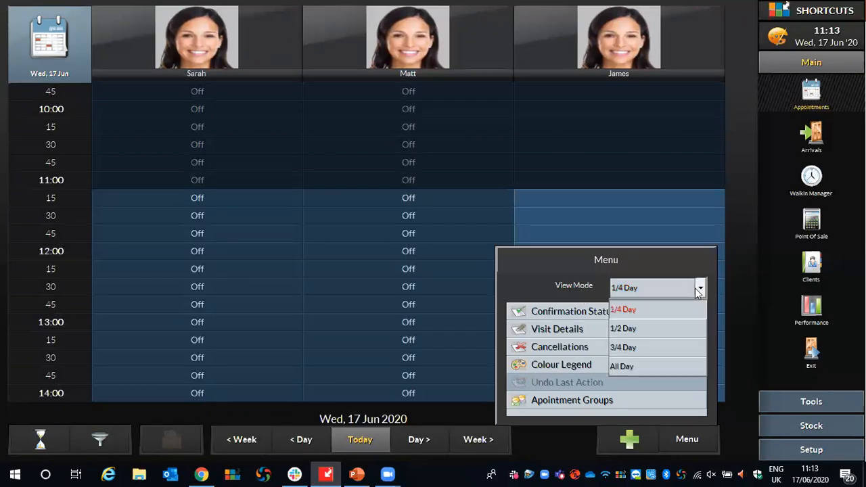
click(637, 367)
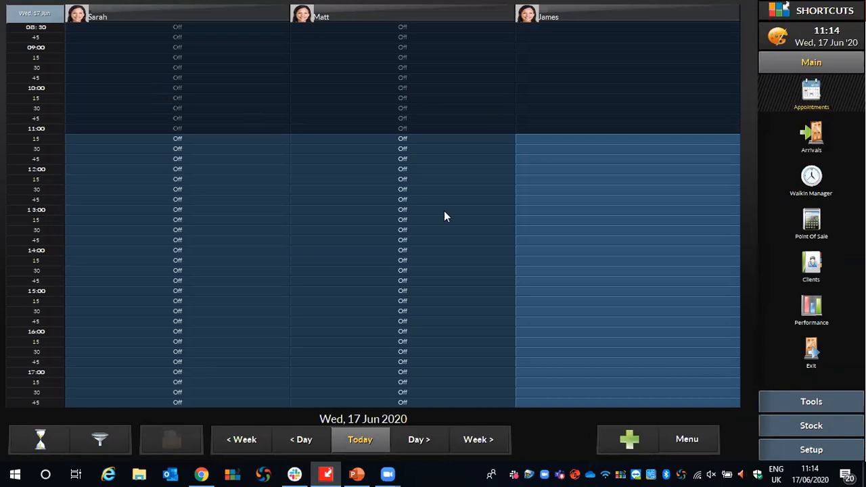
Change the appointment book's view mode to 1/2 Day.
click(685, 440)
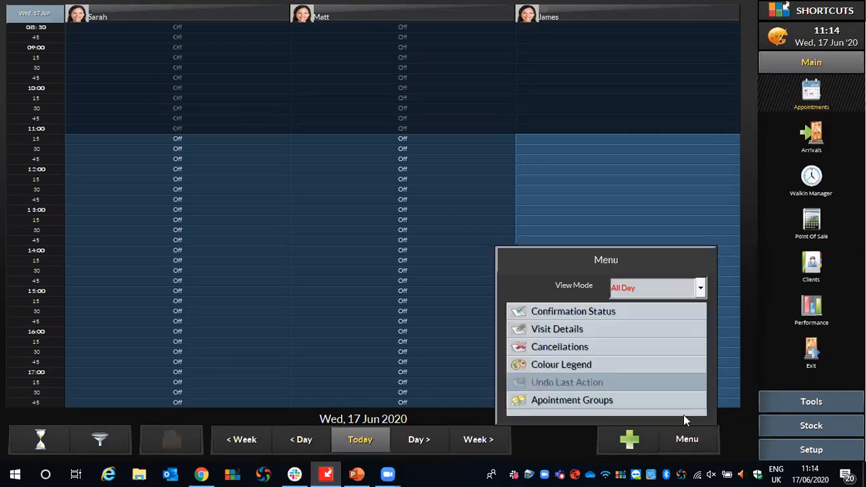
click(684, 296)
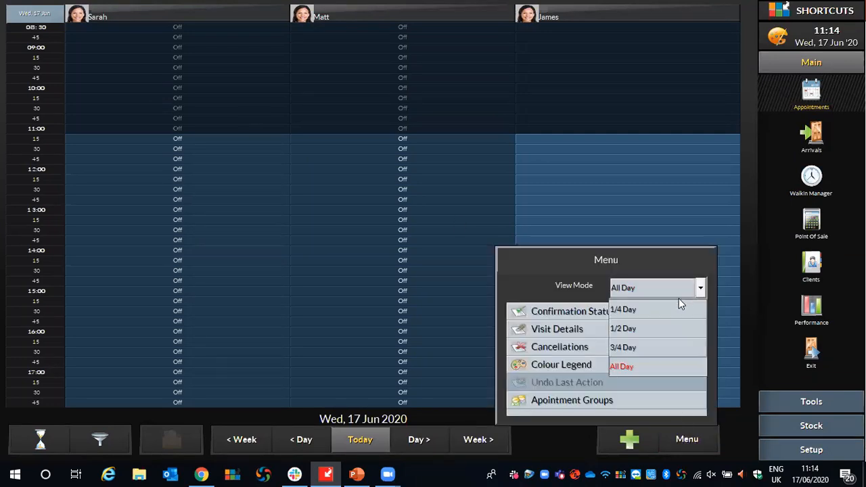
click(629, 330)
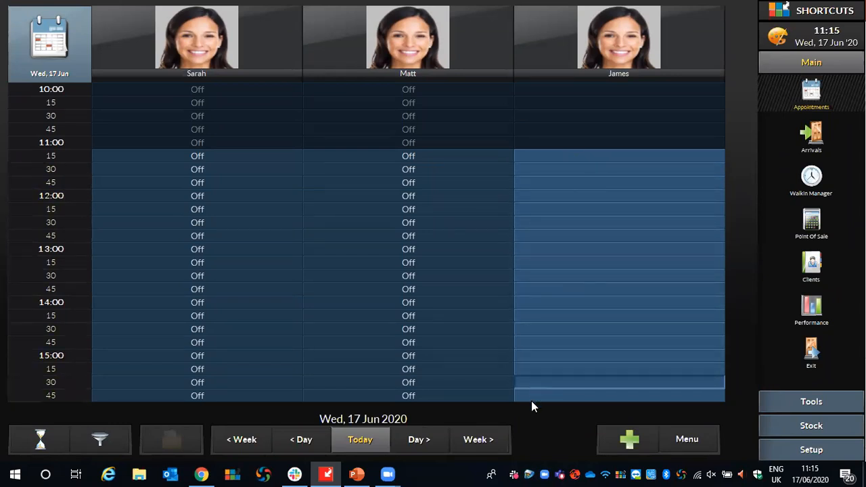
Start a booking at 12:15 in the third employee's column and check the sort options of the client list.
scroll(531, 396, down, 2)
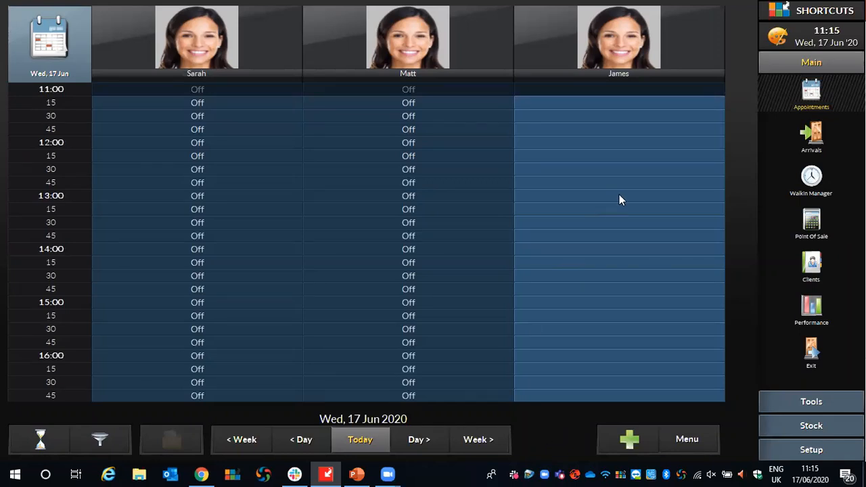
click(575, 115)
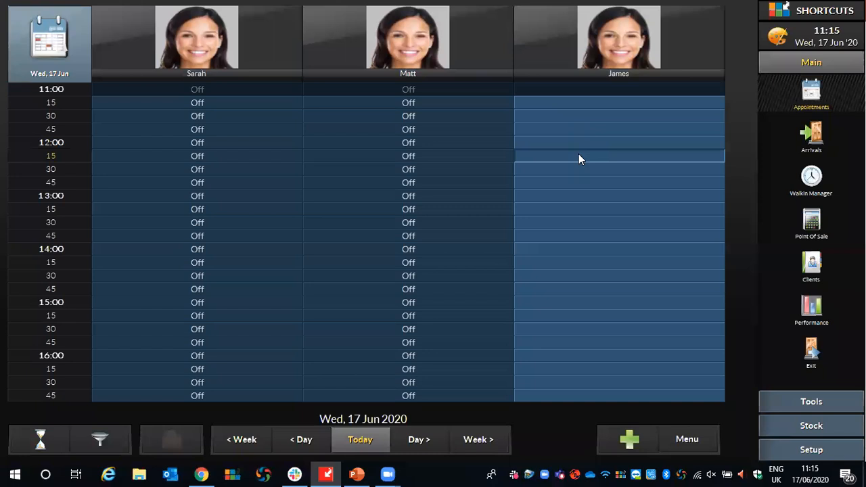
click(578, 157)
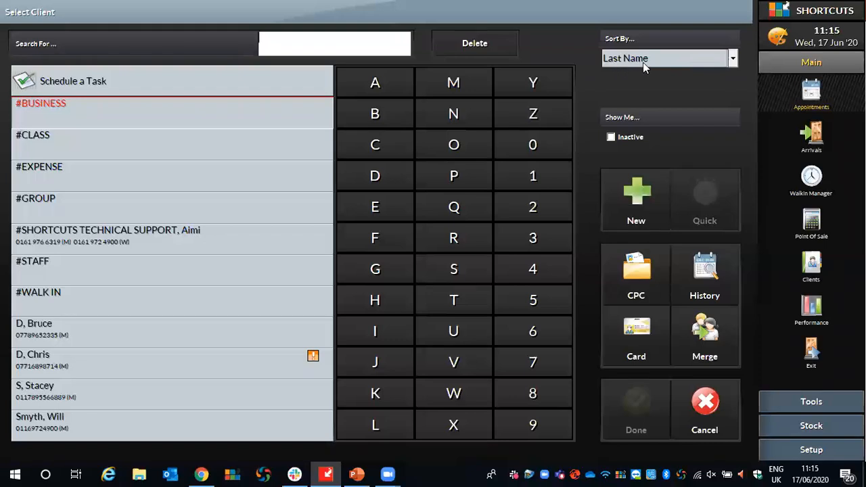
click(732, 60)
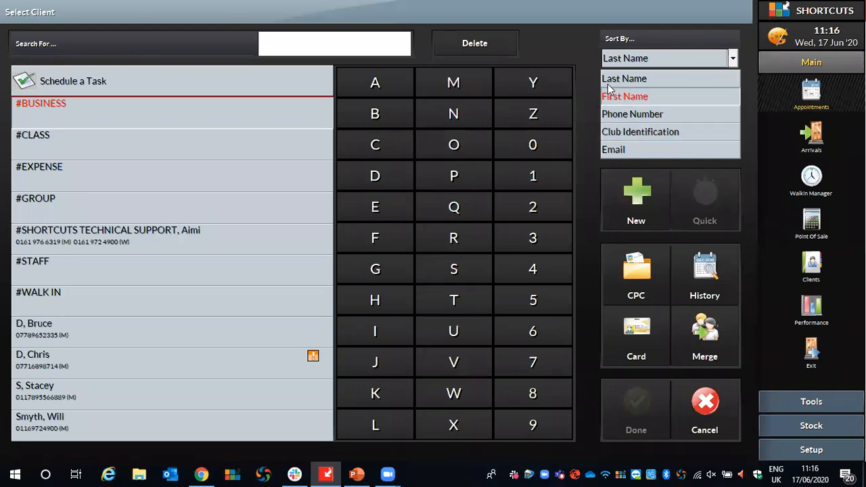
click(589, 63)
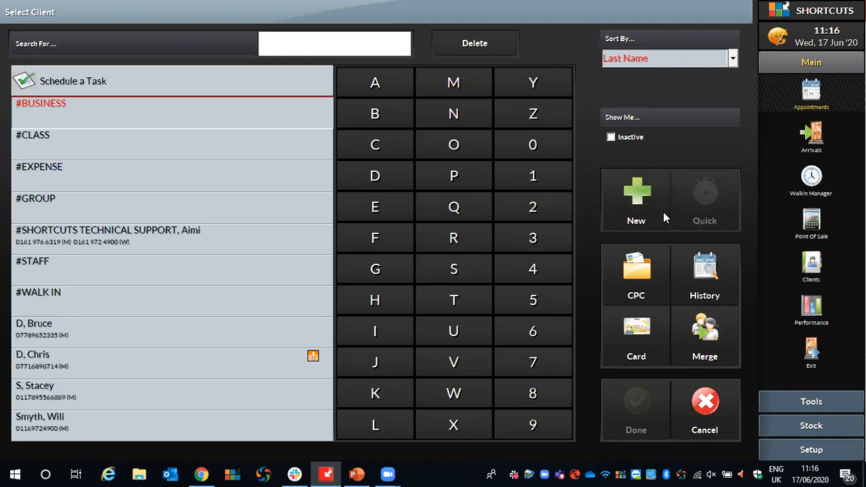
Create a new client record with the client's first name, last name and work phone number.
click(637, 194)
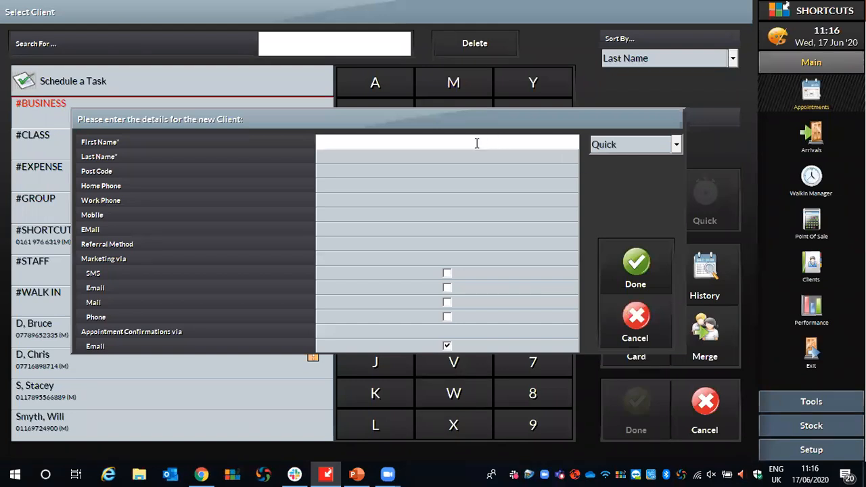
text(Daisy)
click(332, 157)
text(C)
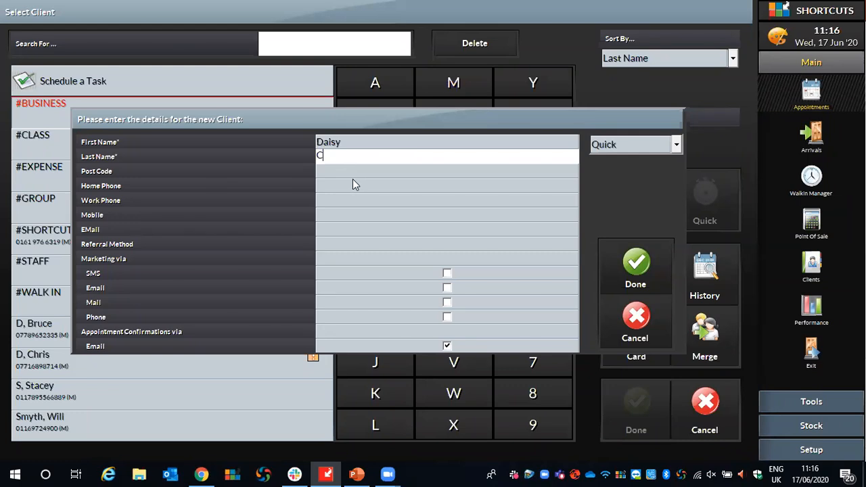
click(327, 199)
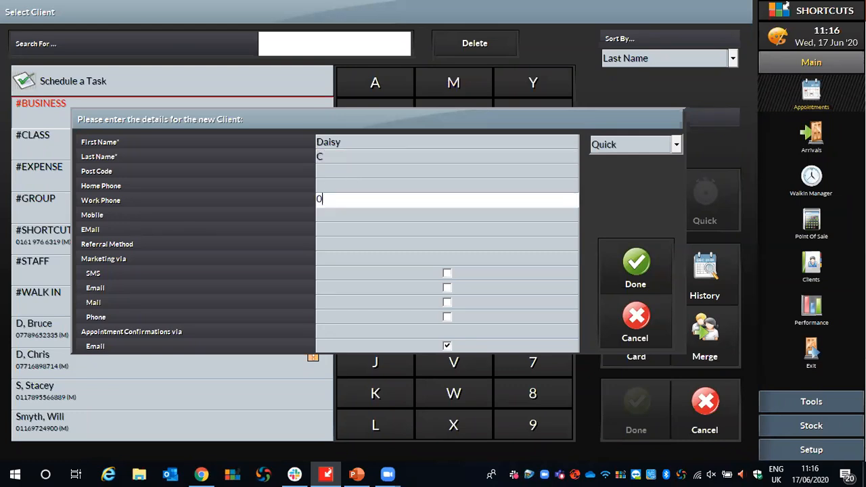
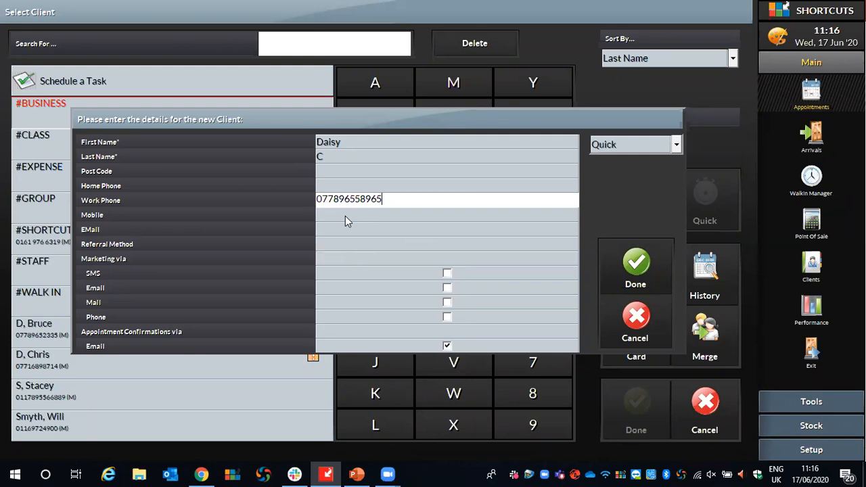
click(638, 257)
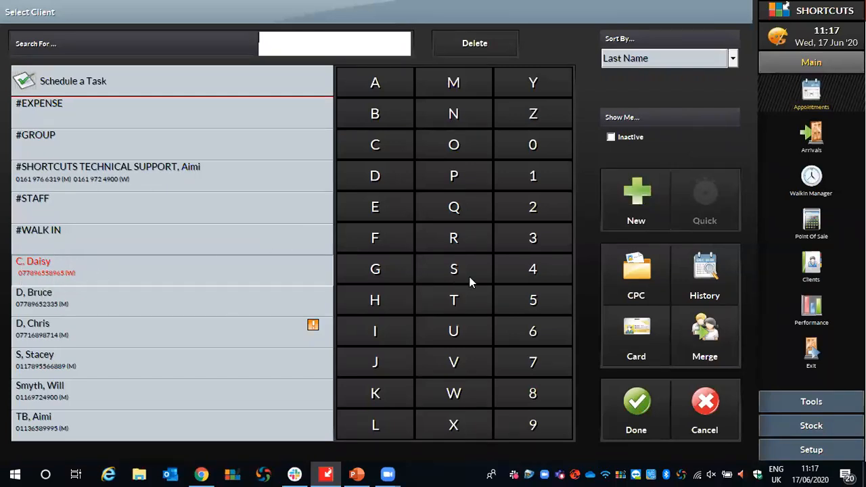
Use the newly added client for the booking and tag the appointment as NC, New Client.
click(630, 400)
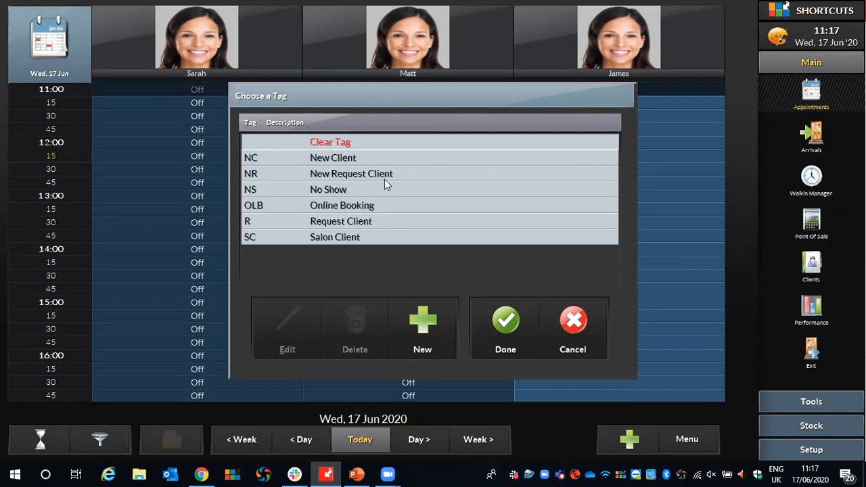
click(275, 161)
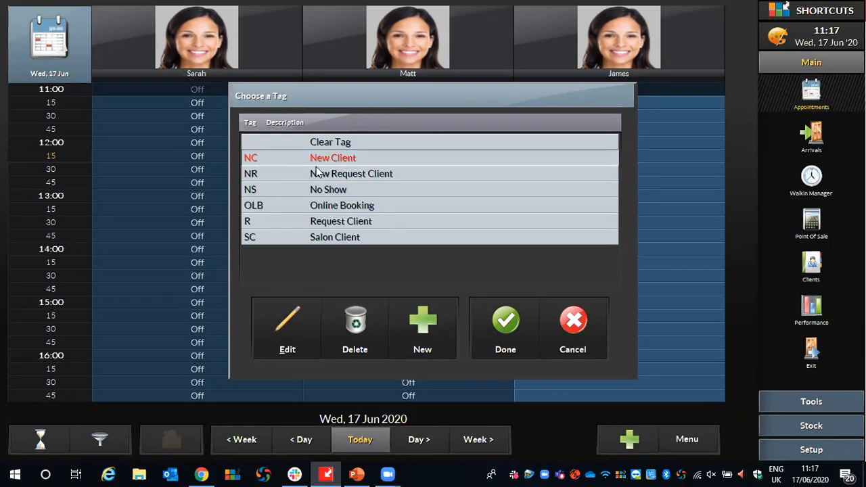
click(505, 327)
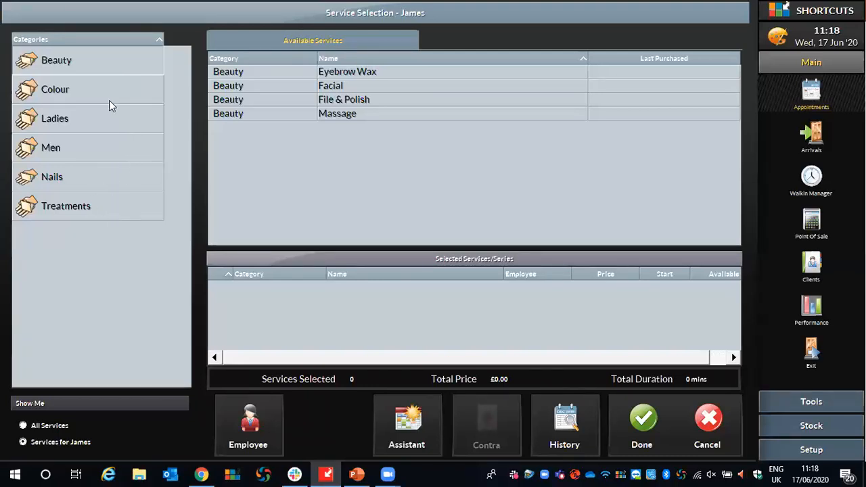
Choose the Blow Dry service from the Ladies category and complete the booking.
click(49, 95)
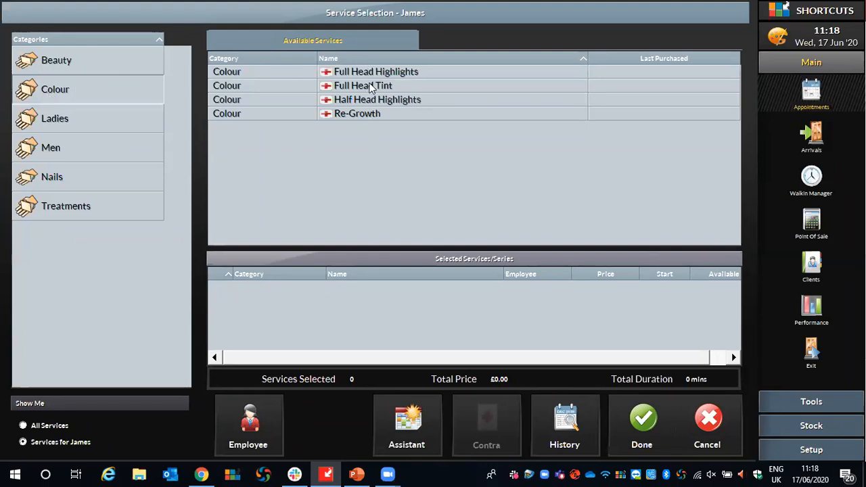
click(67, 123)
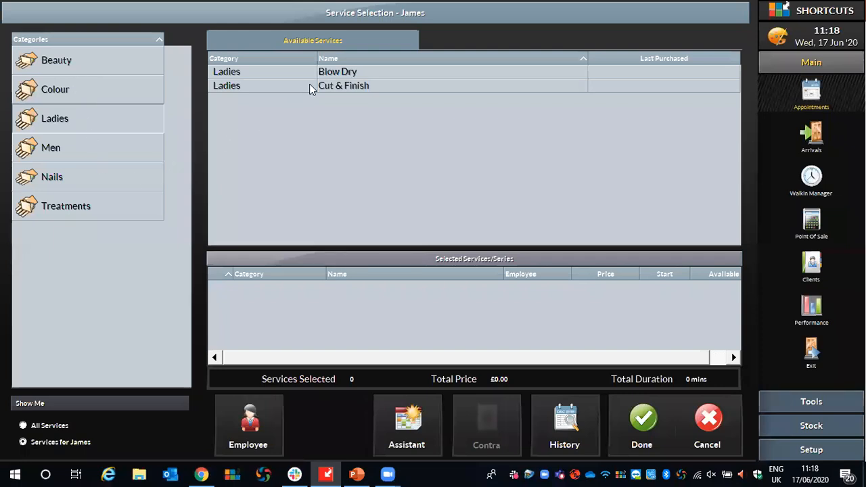
double_click(340, 78)
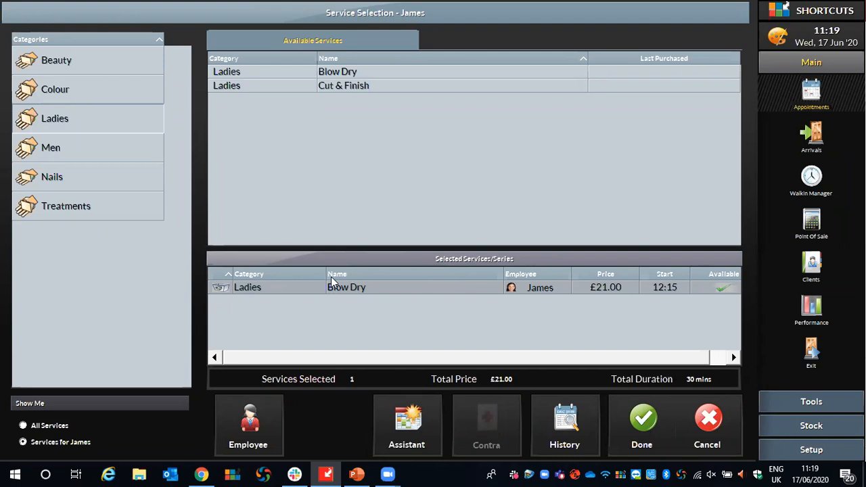
click(644, 426)
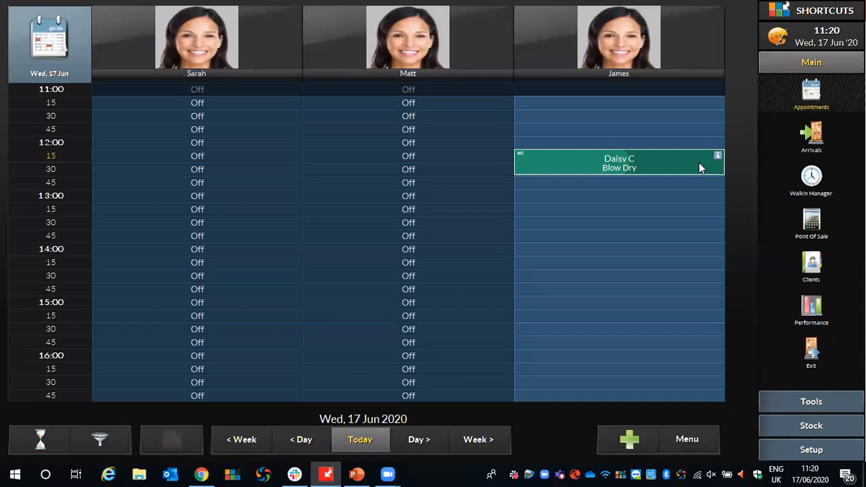
Lengthen the Blow Dry appointment to one hour and move it via the second employee's column to 11:45 in the third employee's column.
mouse_move(699, 163)
mouse_down()
mouse_move(698, 311)
mouse_move(714, 314)
mouse_move(712, 172)
mouse_move(713, 268)
mouse_move(710, 195)
mouse_up()
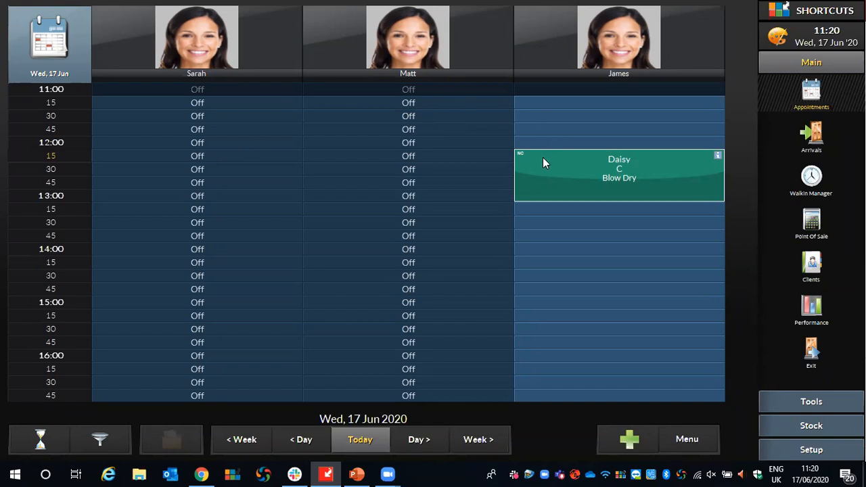
drag(541, 158, 330, 158)
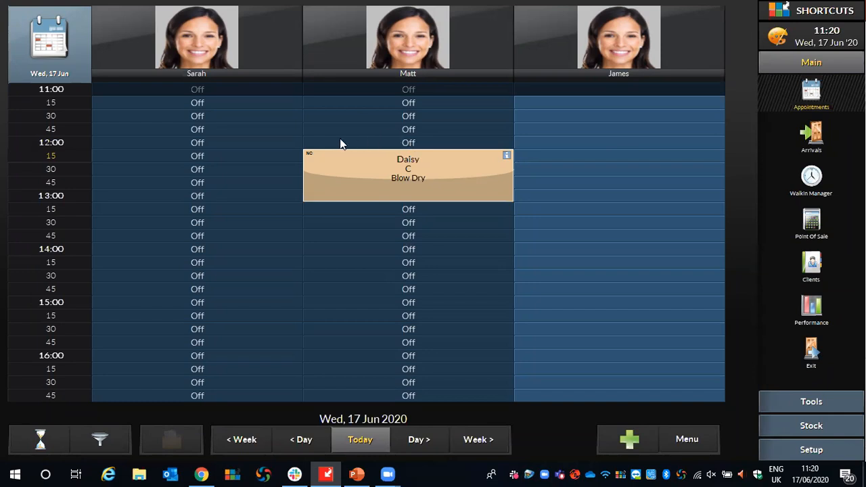
drag(318, 158, 531, 133)
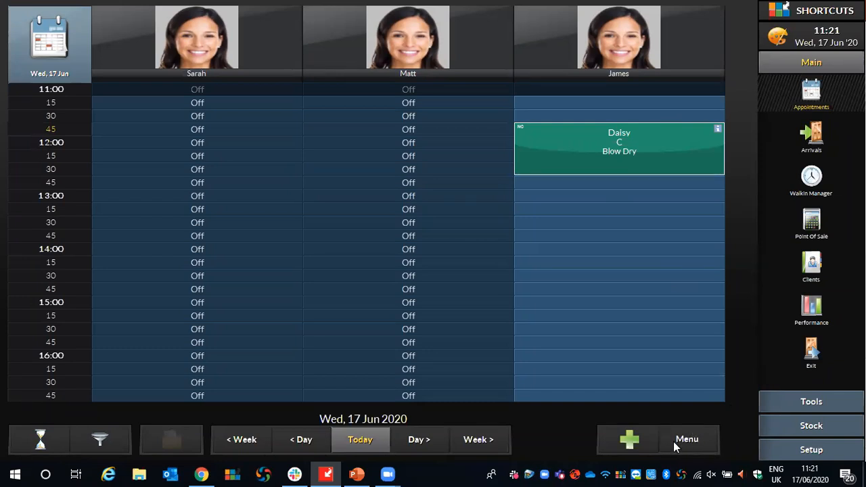
Review the status colours in the Appointment Colours Legend and close it.
click(690, 443)
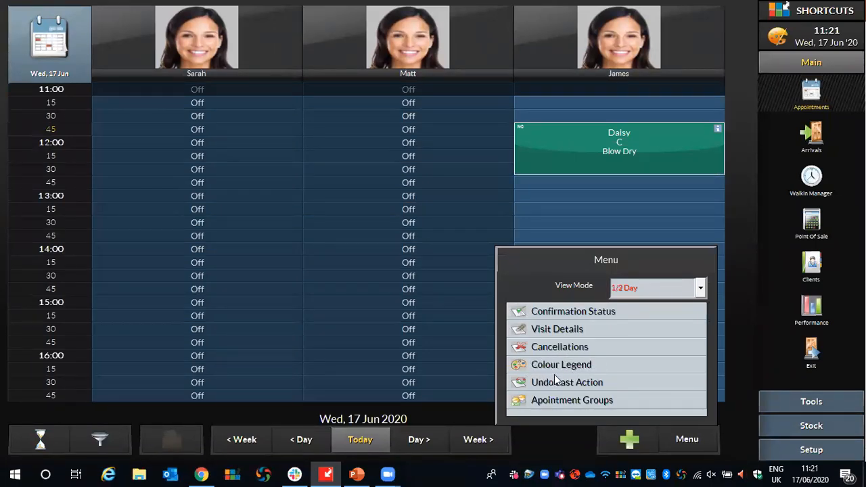
click(529, 365)
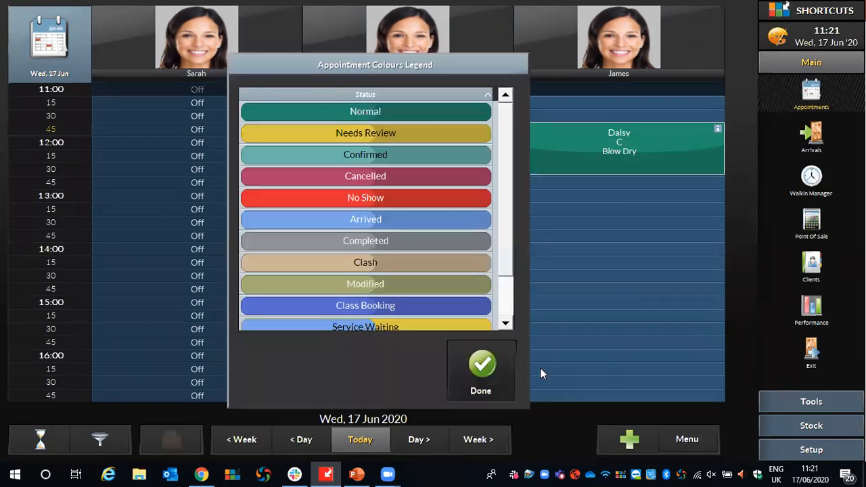
scroll(504, 166, down, 2)
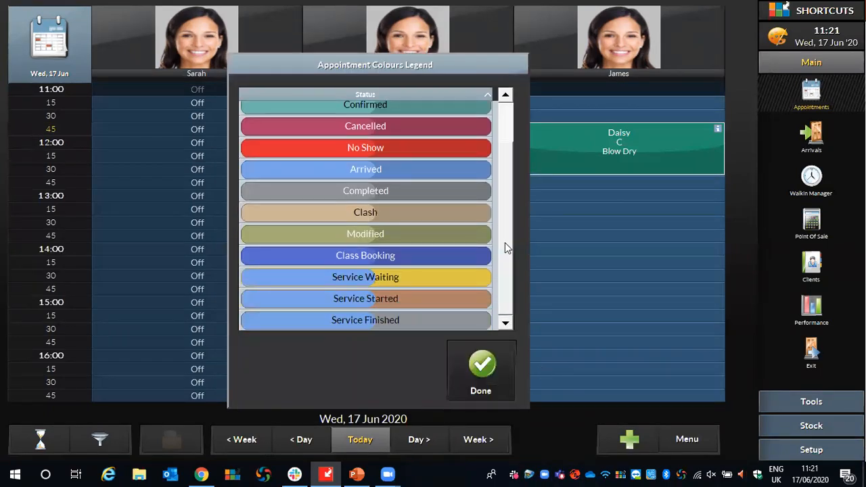
scroll(501, 135, up, 1)
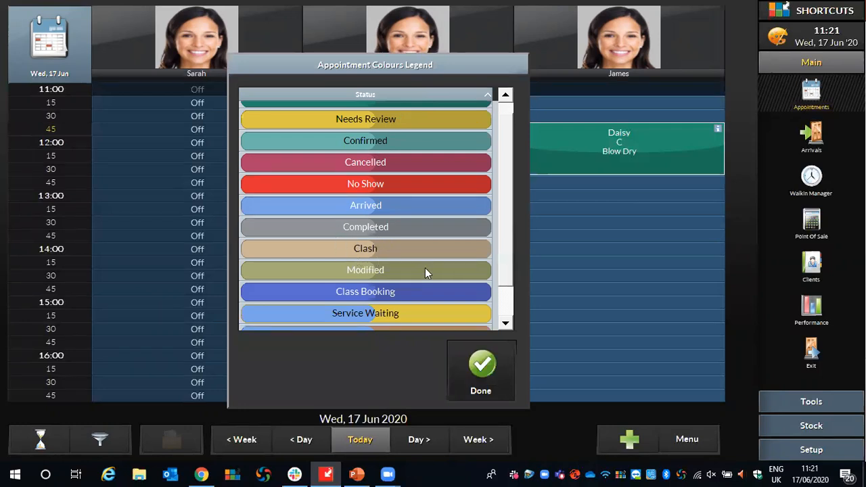
click(498, 369)
Extend the Blow Dry appointment to end at 13:45 and add the note "Running Late" to its Blow Dry block.
drag(712, 175, 721, 219)
drag(560, 135, 540, 132)
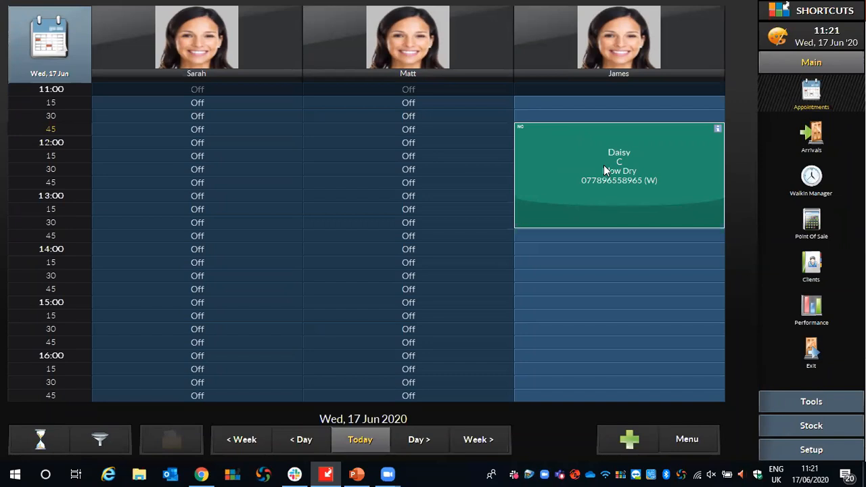
right_click(577, 135)
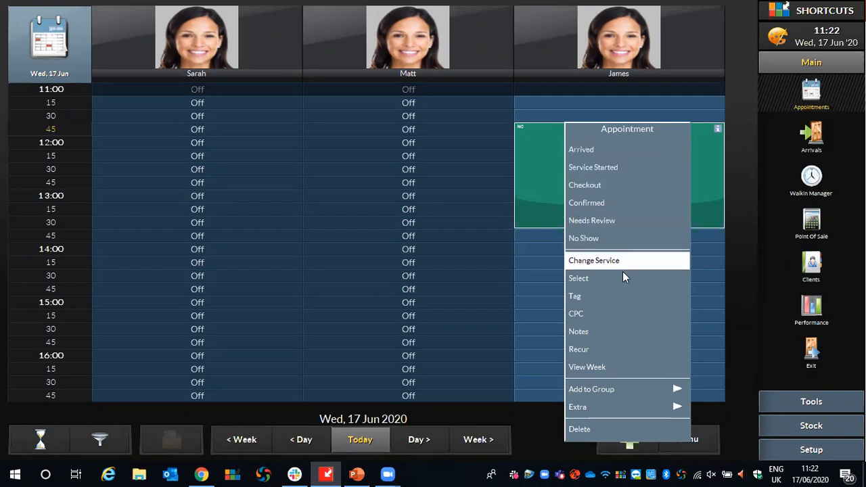
click(579, 335)
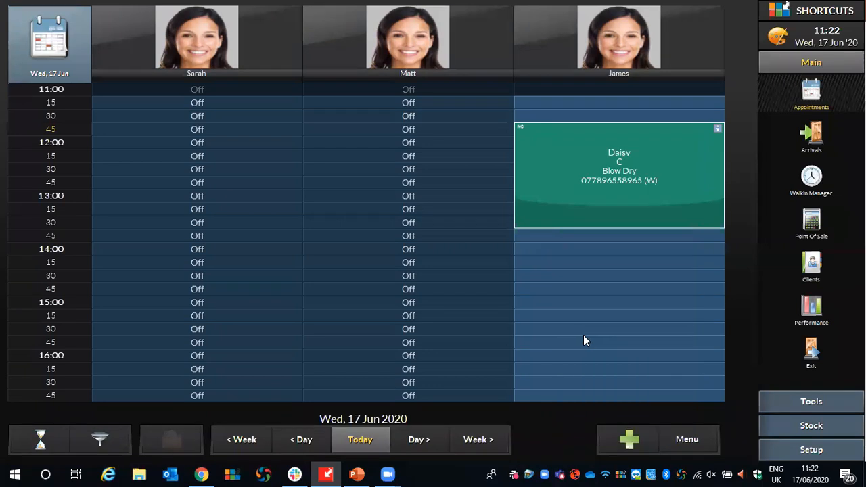
click(412, 160)
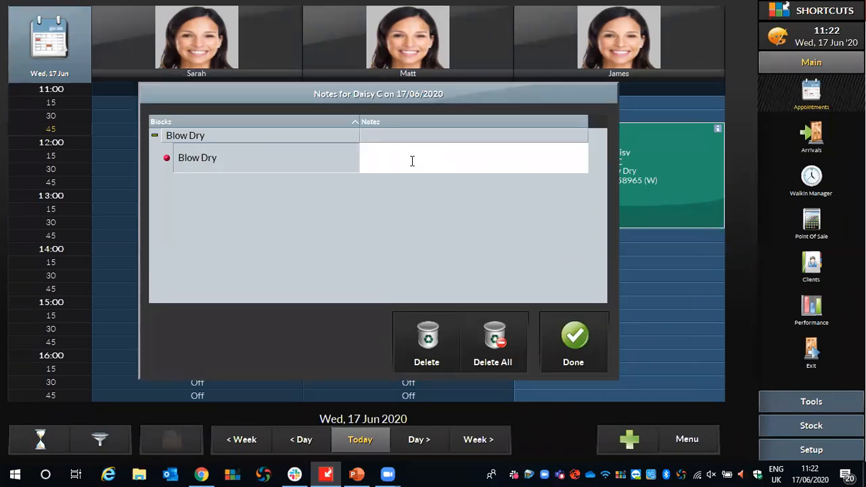
text(Running Late)
click(578, 346)
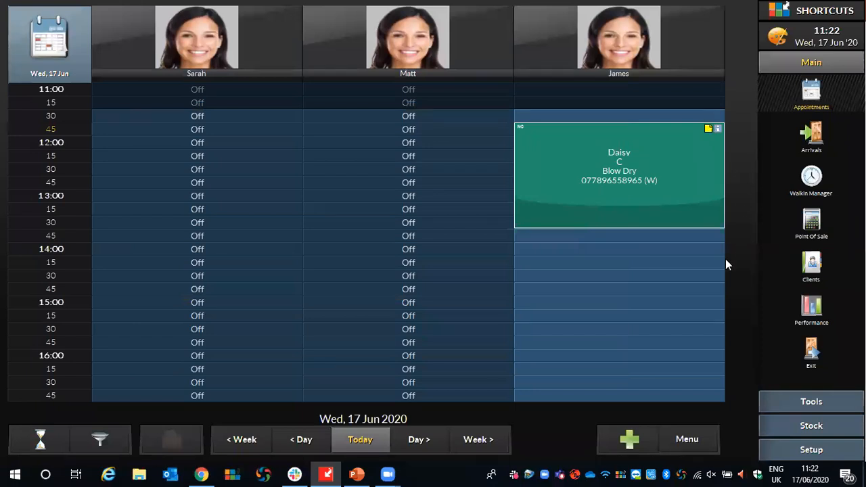
Leave the message "Client rang for you" for the third employee in the appointment book.
click(570, 138)
click(603, 25)
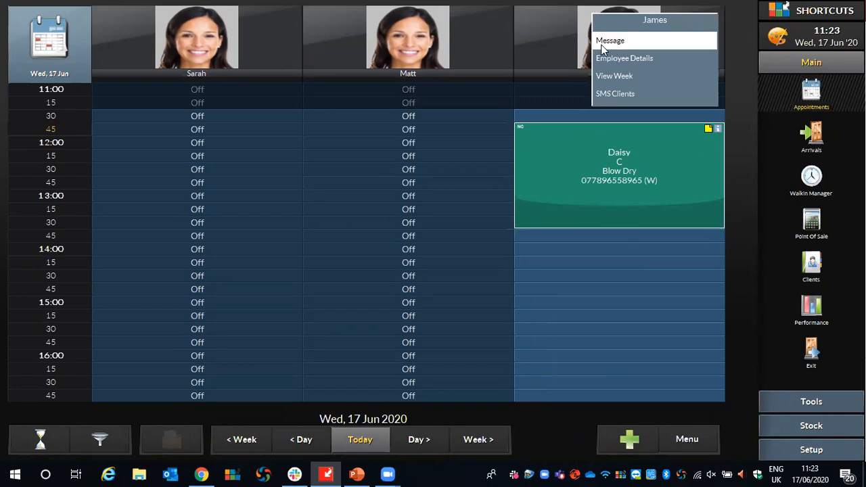
click(608, 42)
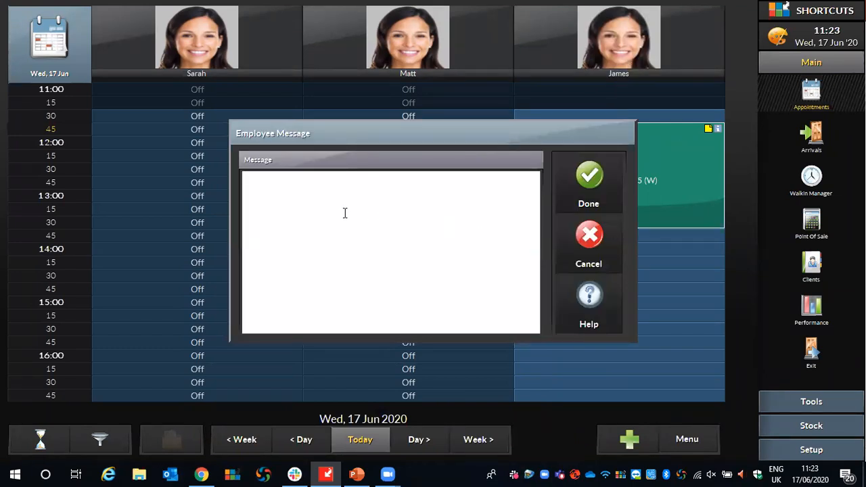
text(Client rang for you)
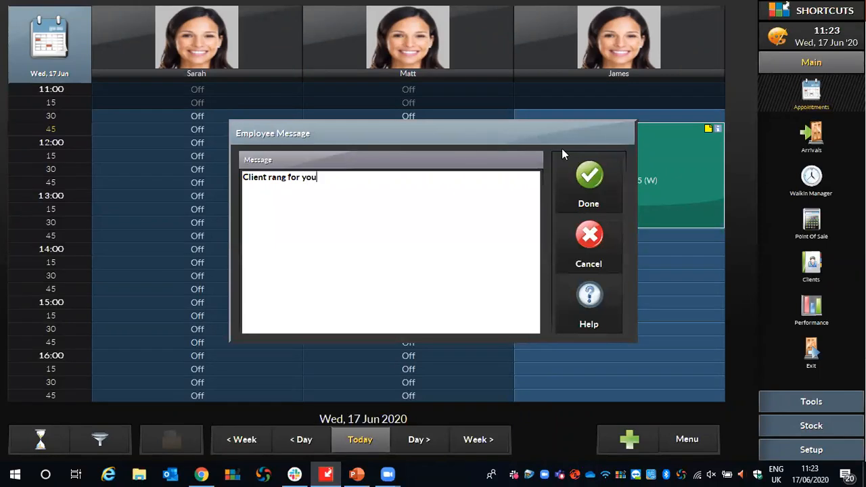
click(589, 176)
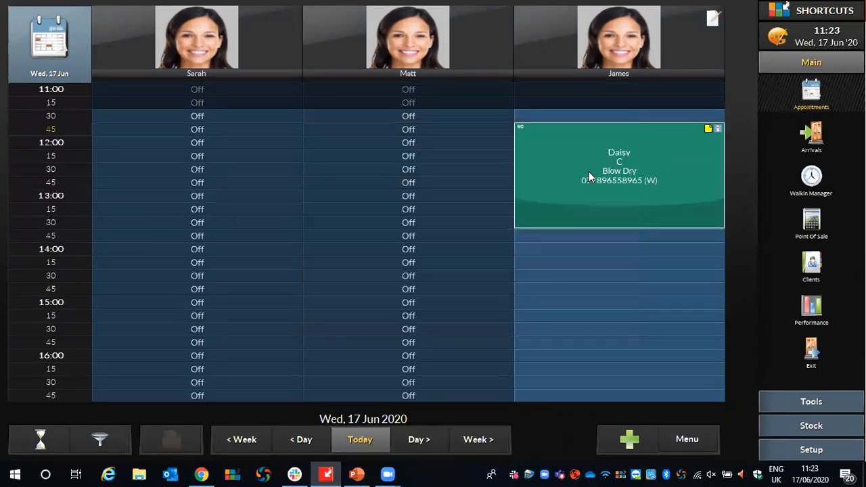
Reopen the third employee's message to read it and close it.
click(714, 21)
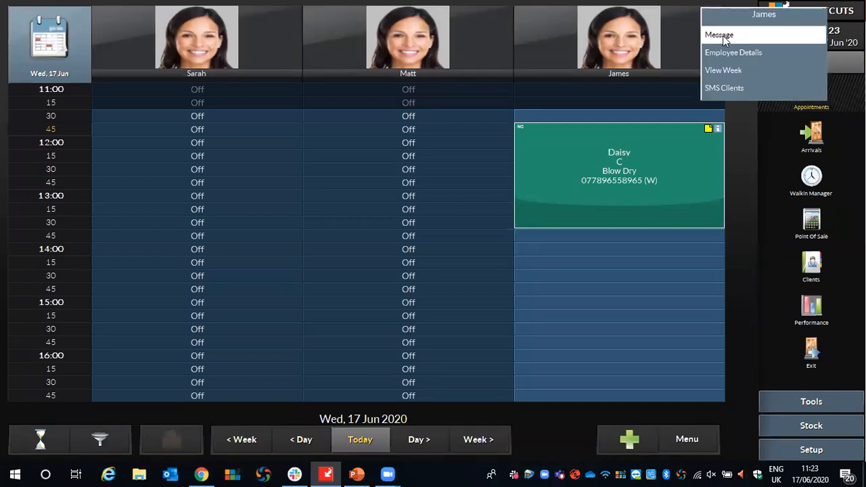
click(722, 35)
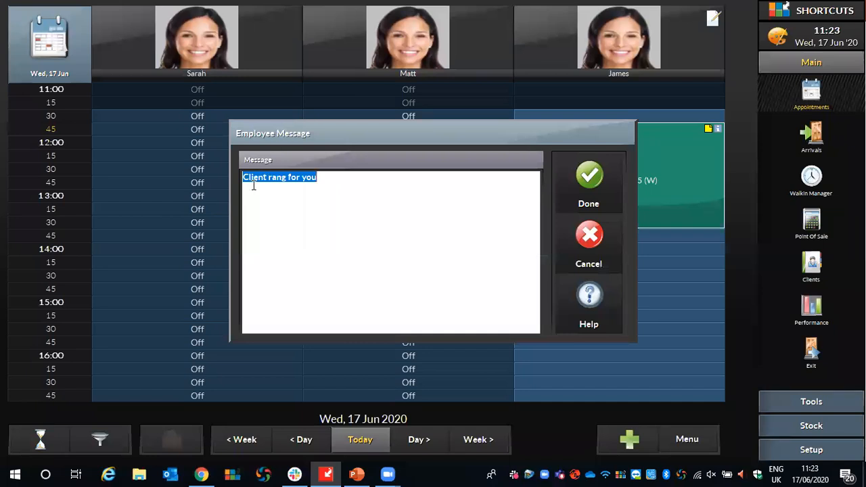
click(586, 175)
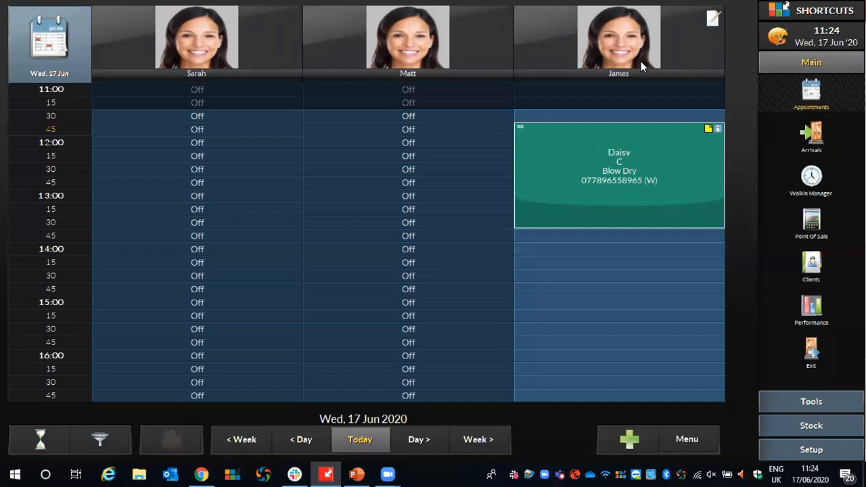
Show the week view for the third employee and add the senior stylist's columns to it.
click(625, 22)
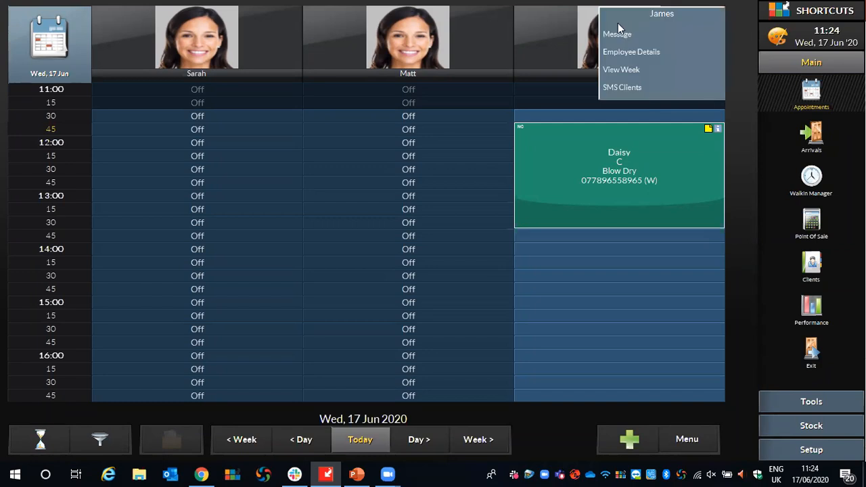
click(616, 70)
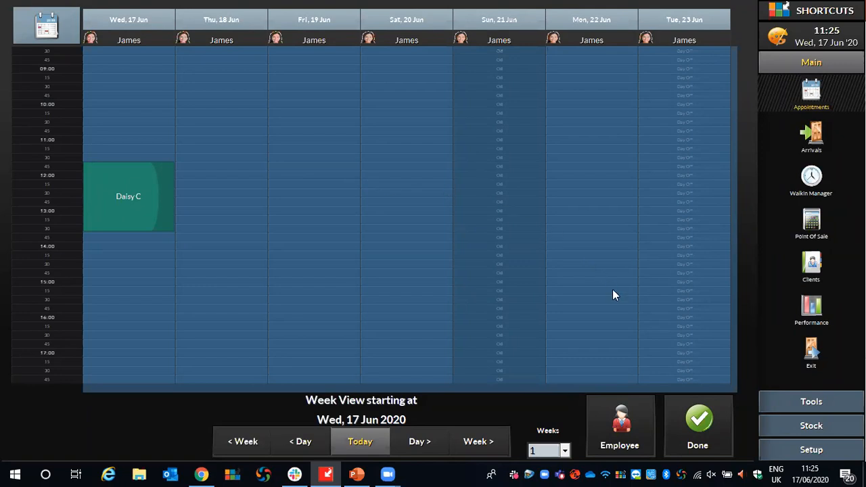
click(612, 427)
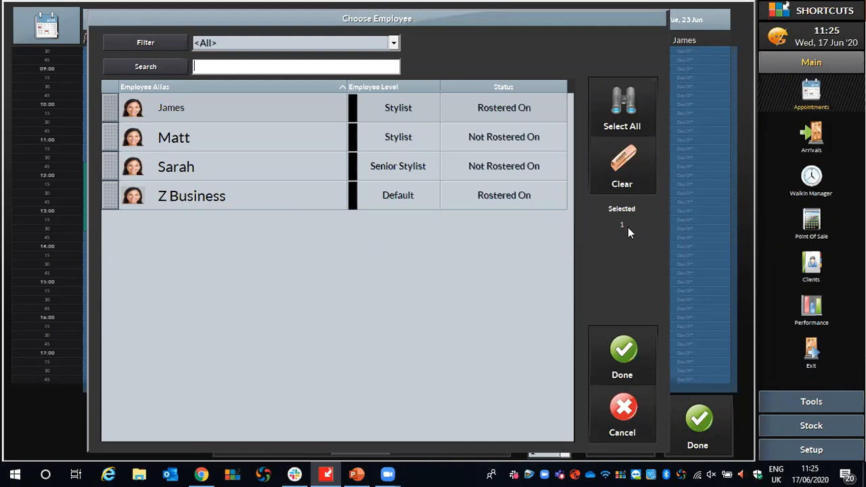
click(112, 168)
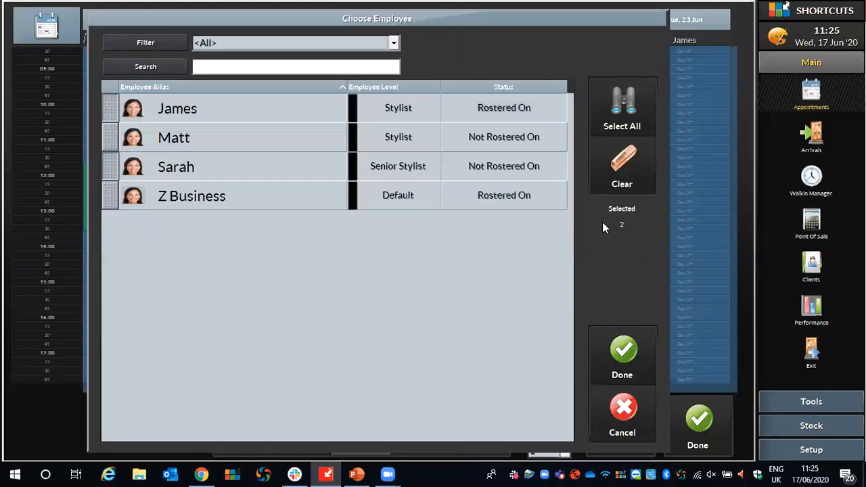
click(626, 349)
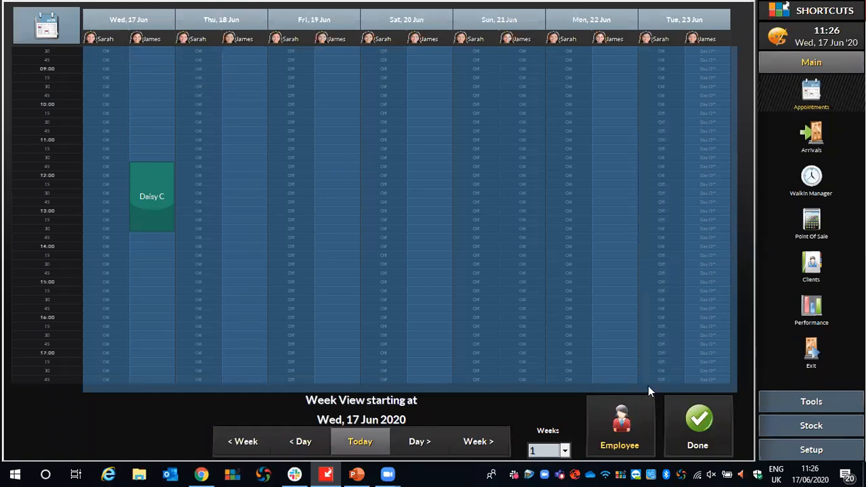
Check the number-of-weeks options, keep the week view at 1 week, and return to the day view.
click(566, 451)
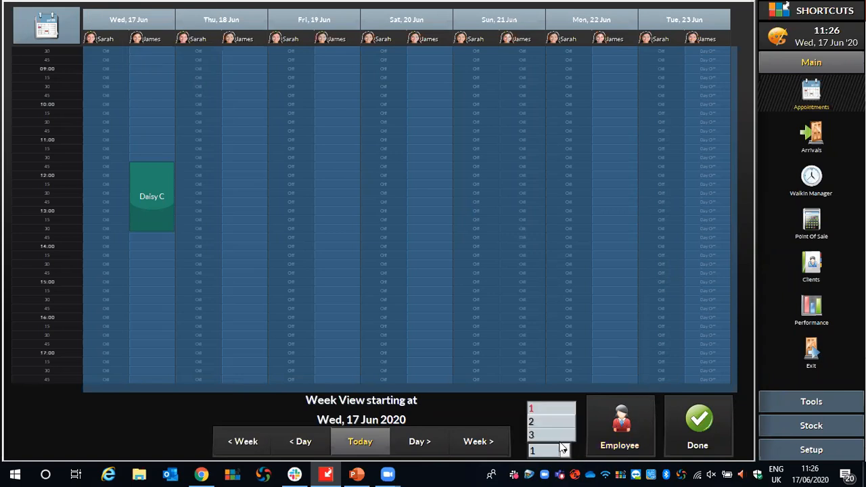
click(516, 411)
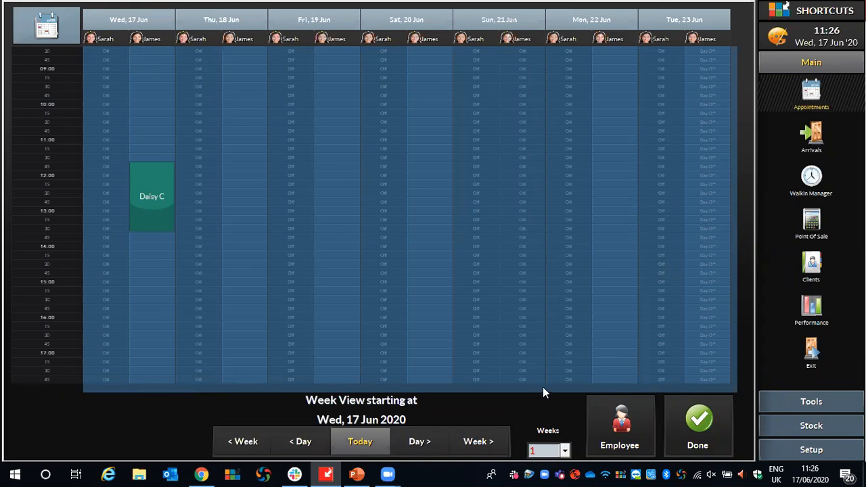
click(710, 420)
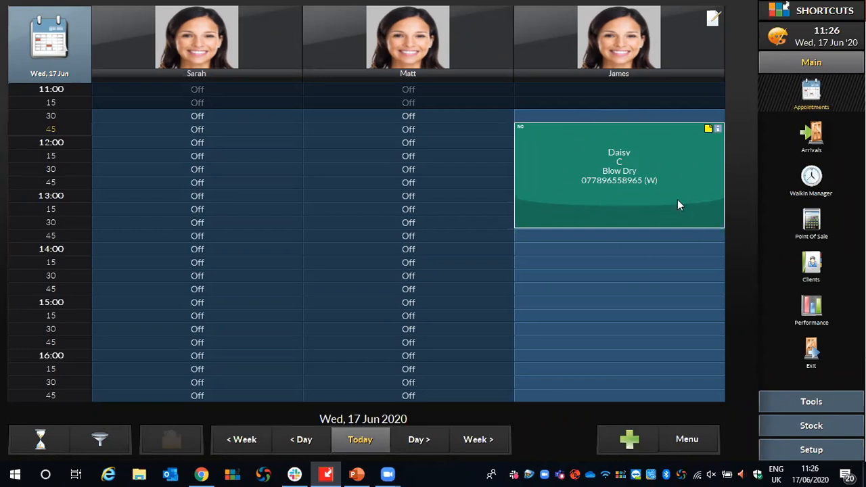
From the Blow Dry appointment, open the client's card and add "Allergy to Latex" to the alert message history.
click(663, 144)
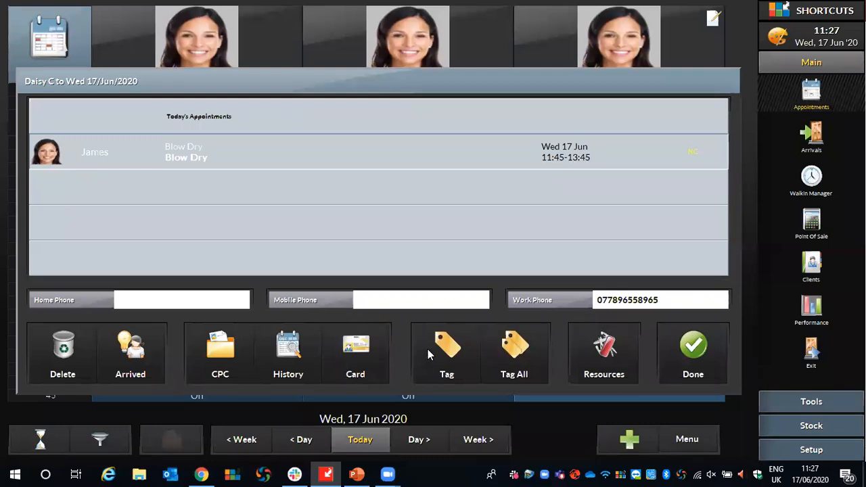
click(355, 348)
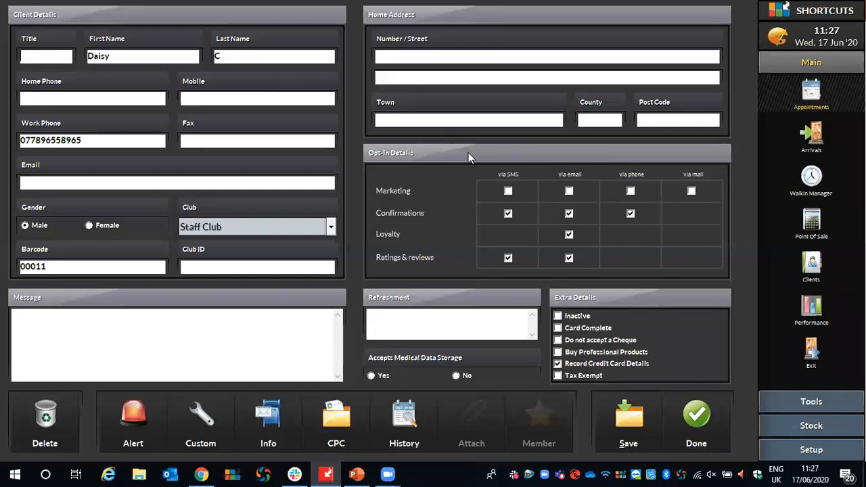
click(59, 320)
click(120, 419)
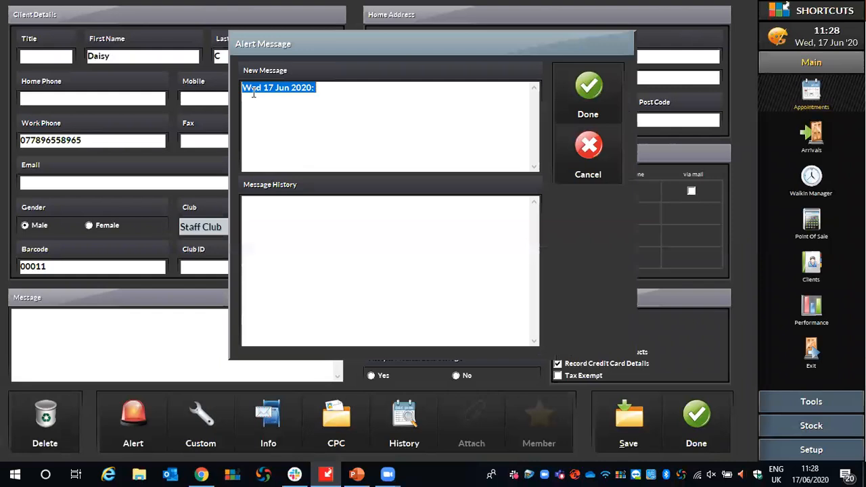
click(296, 236)
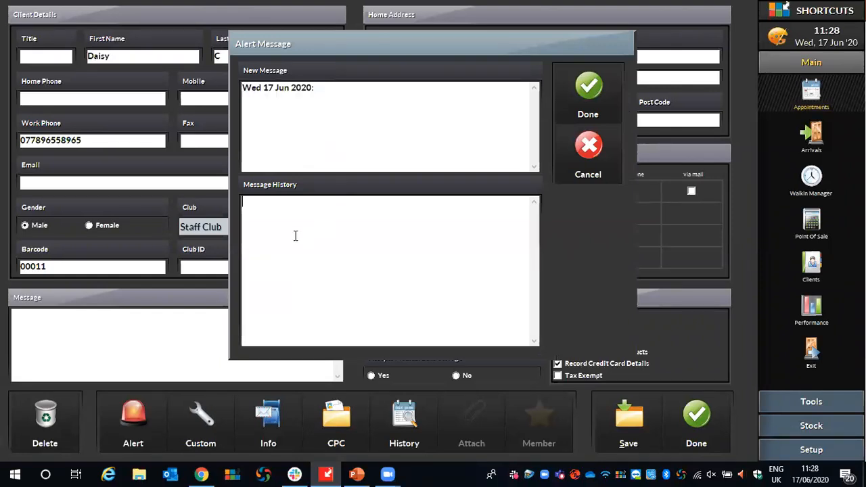
text(Allergy to Latex)
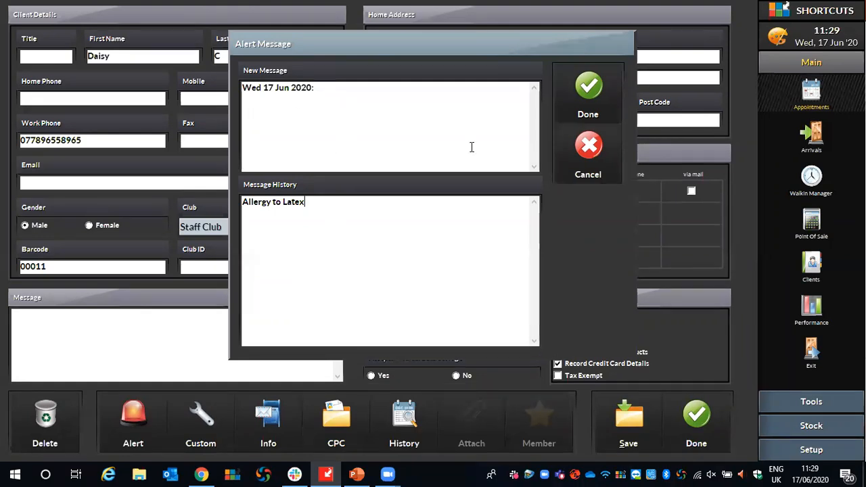
click(595, 87)
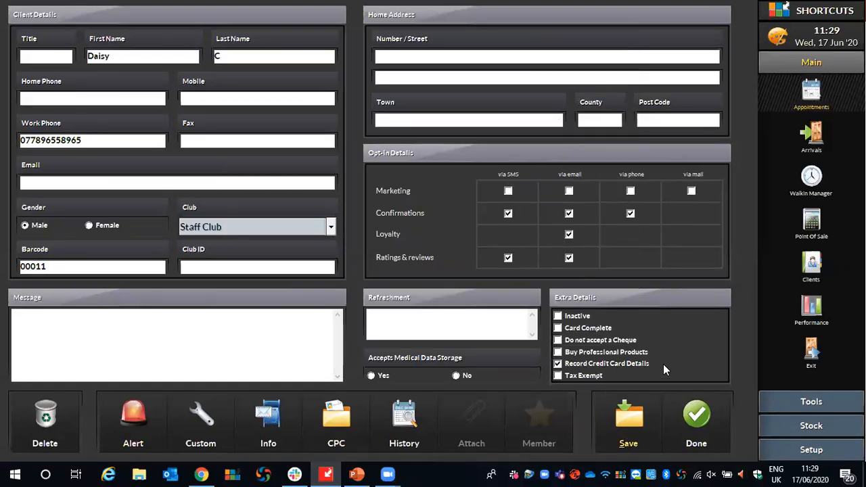
click(700, 416)
click(702, 359)
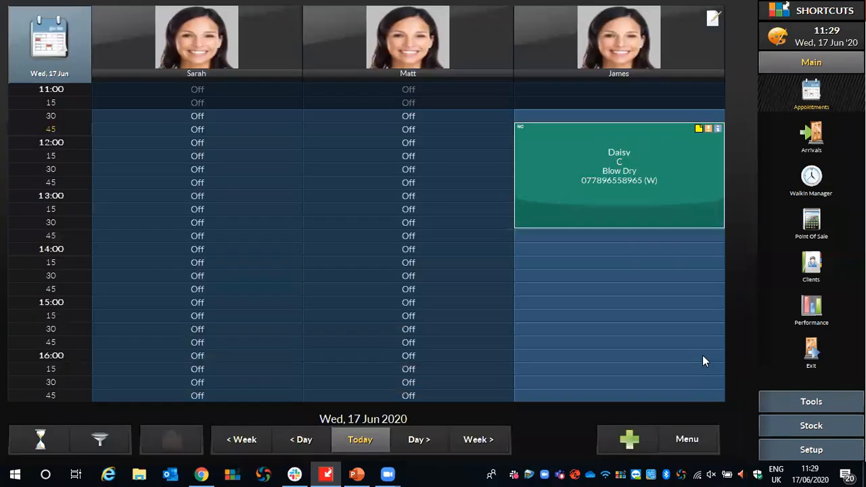
Check the alert marker on the Blow Dry appointment and dismiss the chat notification.
click(709, 129)
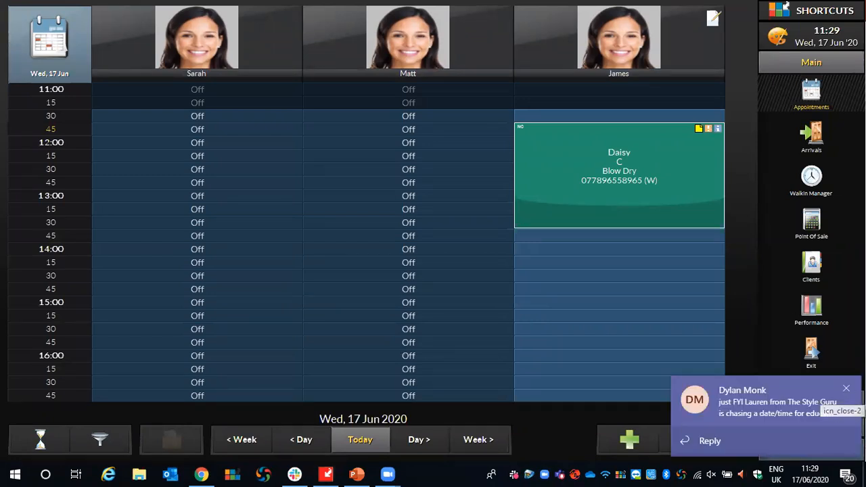
click(845, 388)
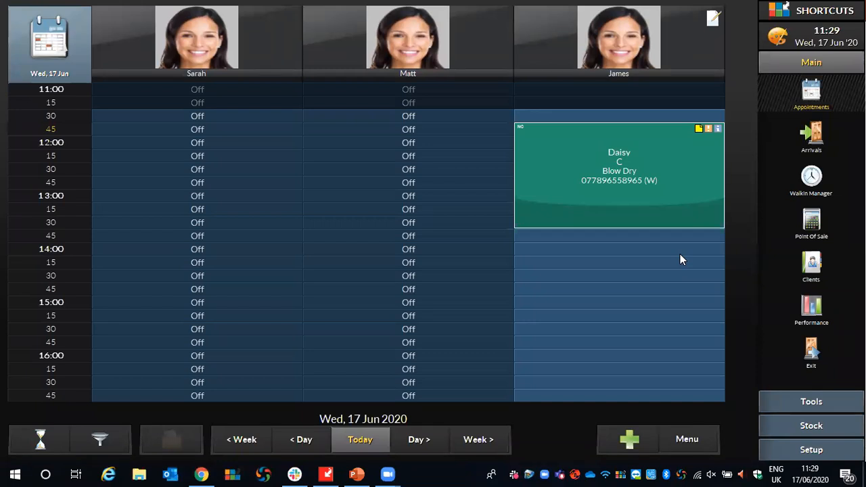
scroll(682, 259, up, 1)
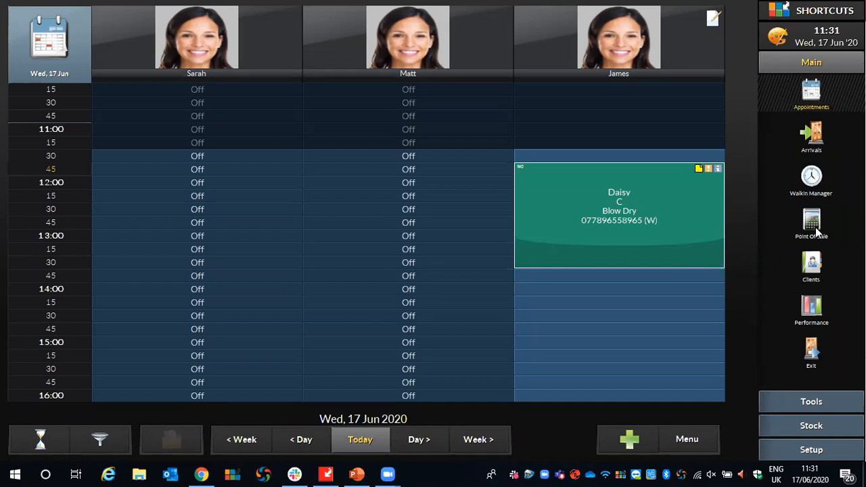
In the client list, view a client flagged with an alert, sort by First Name, and search for the Blow Dry client's first name.
click(811, 269)
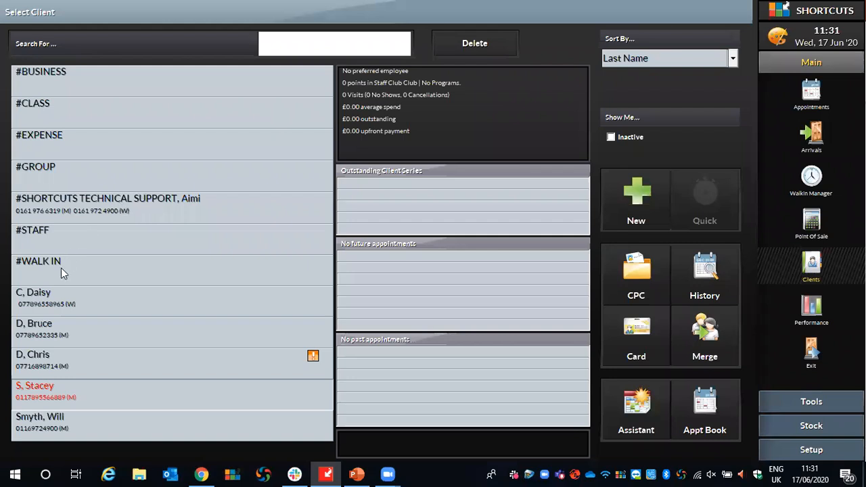
click(27, 366)
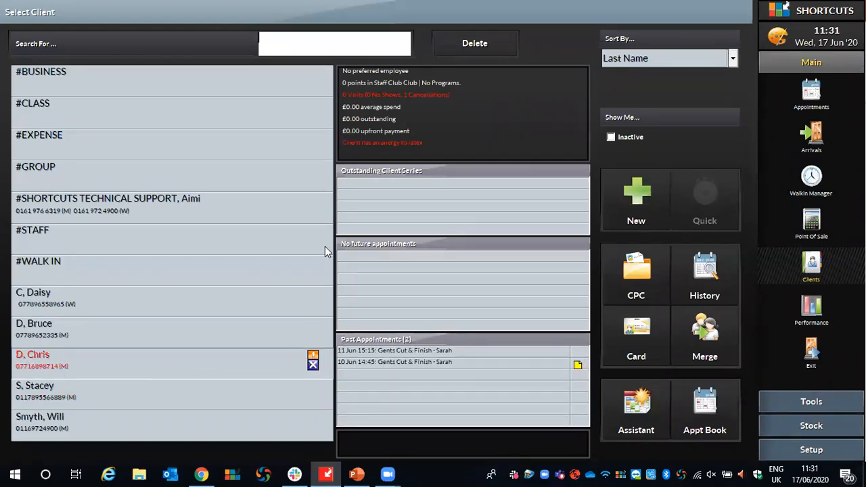
click(303, 39)
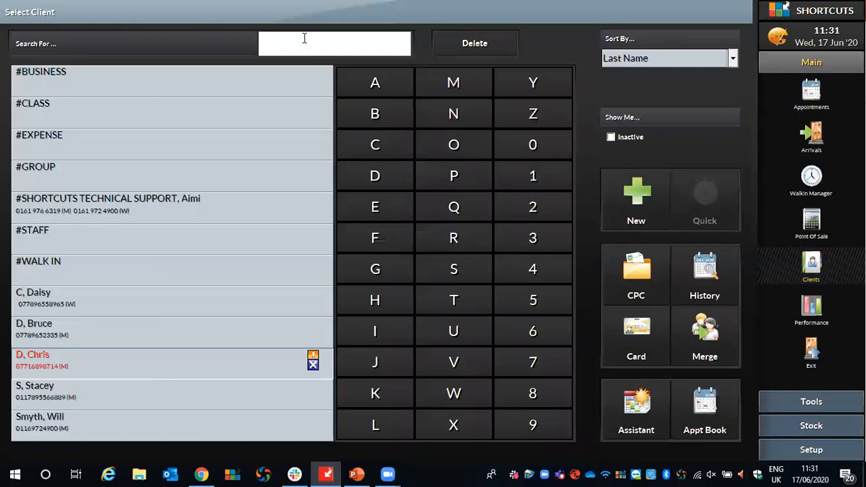
click(602, 61)
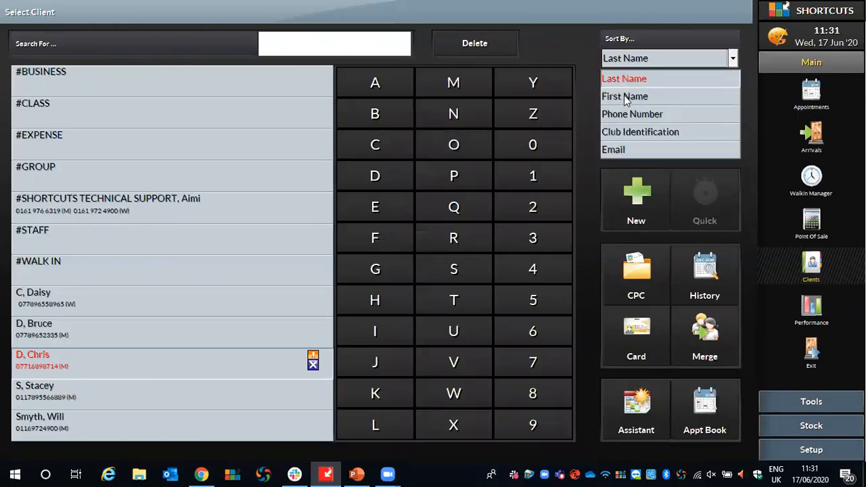
click(623, 95)
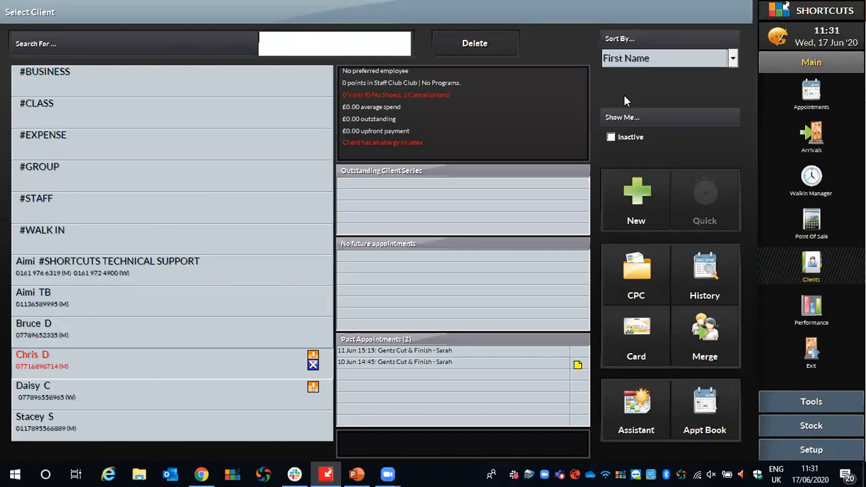
text(DAISY)
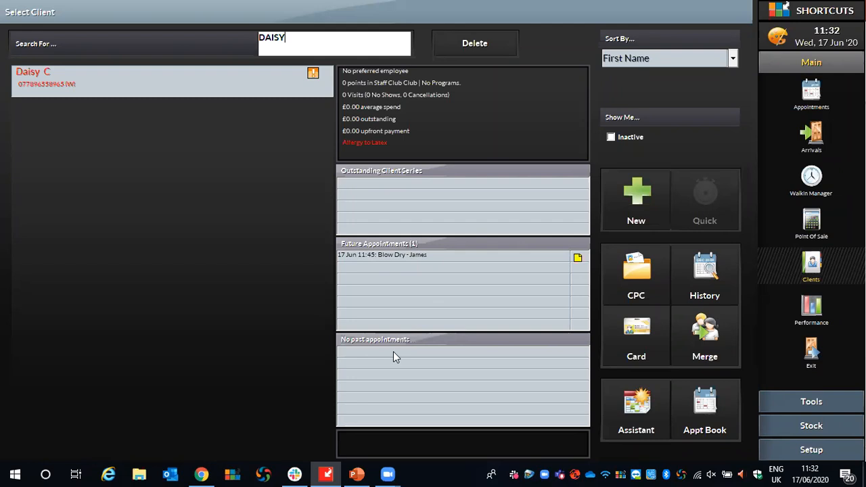
Move the Blow Dry appointment to 09:30 on Thu 18 Jun with the same employee, using the selected appointments list.
click(807, 94)
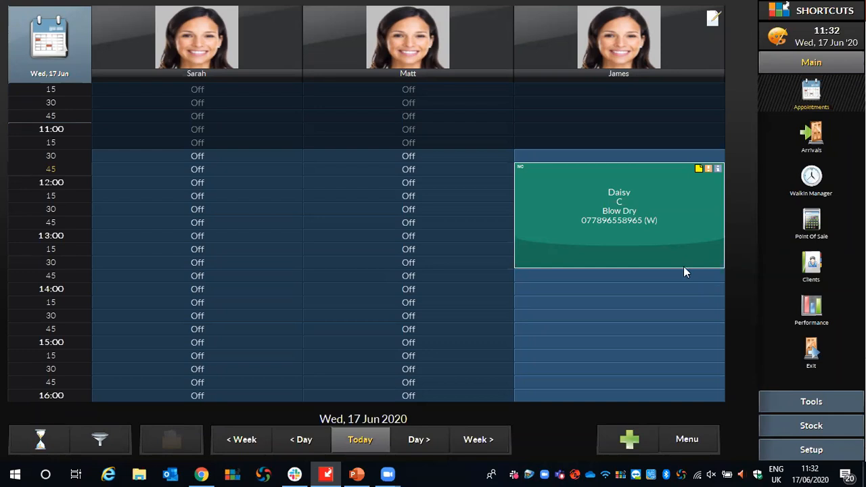
right_click(558, 176)
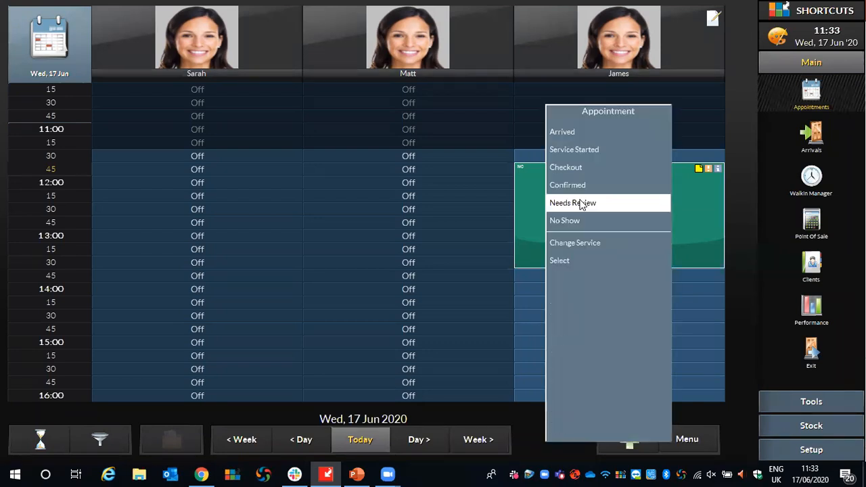
click(563, 264)
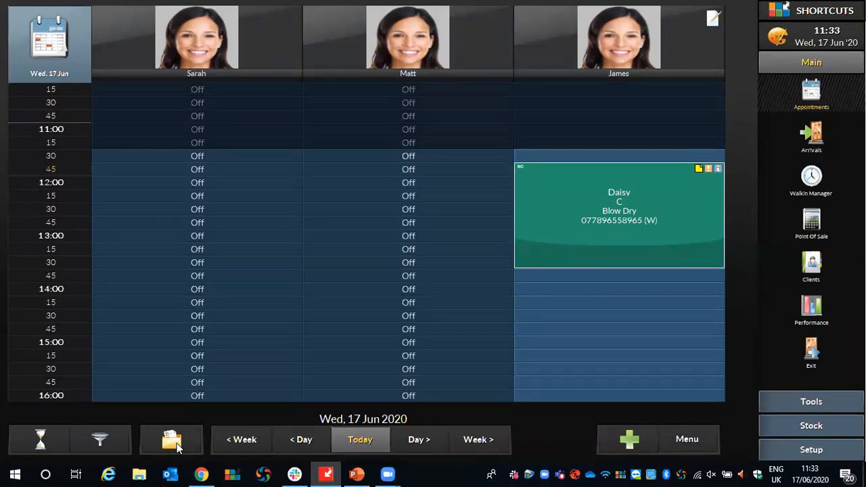
click(418, 440)
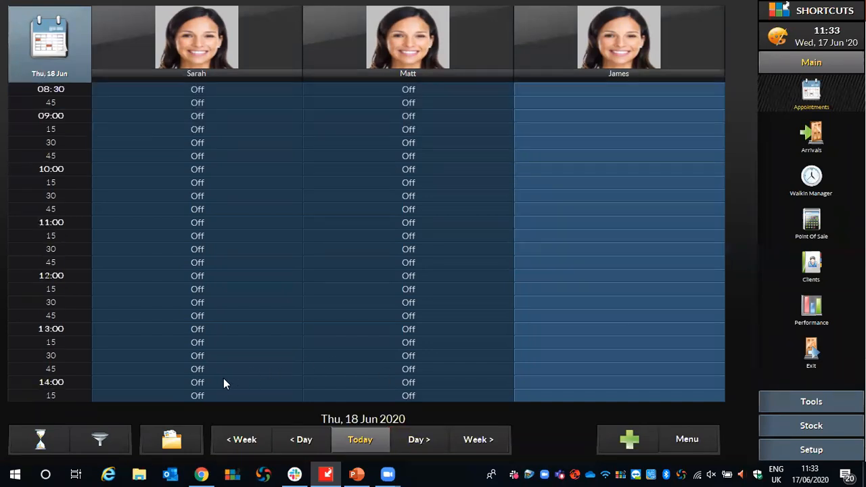
click(165, 440)
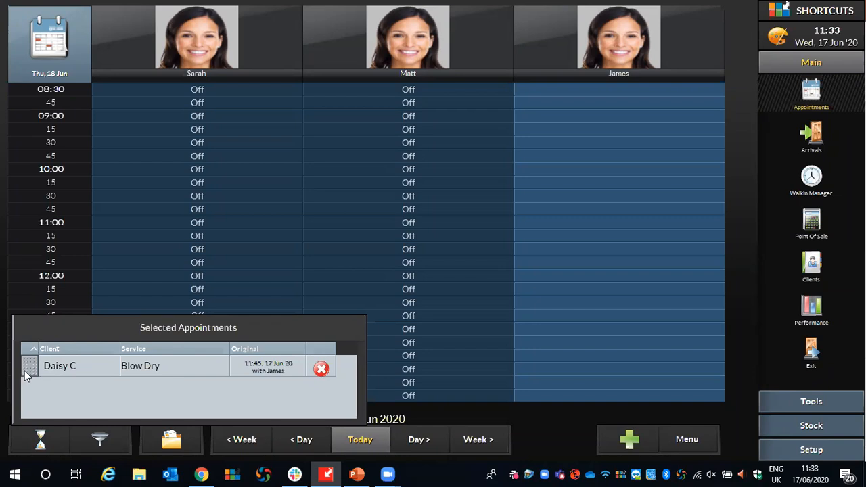
drag(30, 370, 535, 144)
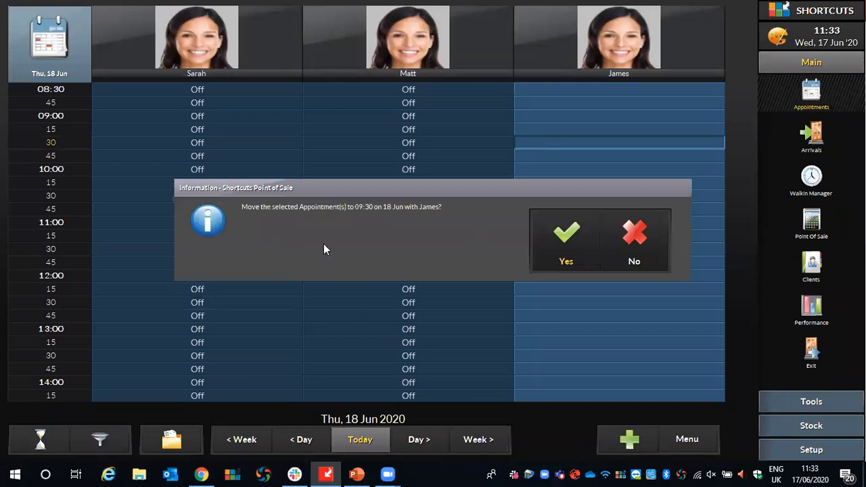
click(543, 239)
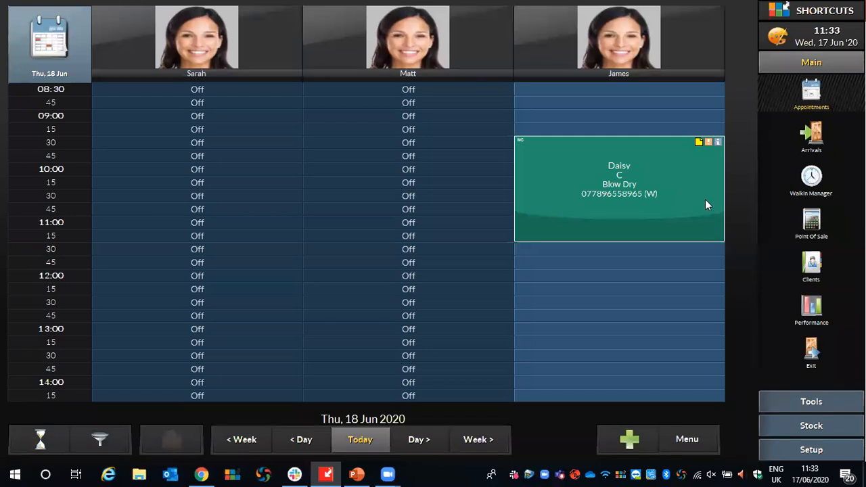
Move the Blow Dry appointment to 11:45 on Wed 17 Jun with the same employee, using the selected appointments list.
right_click(657, 141)
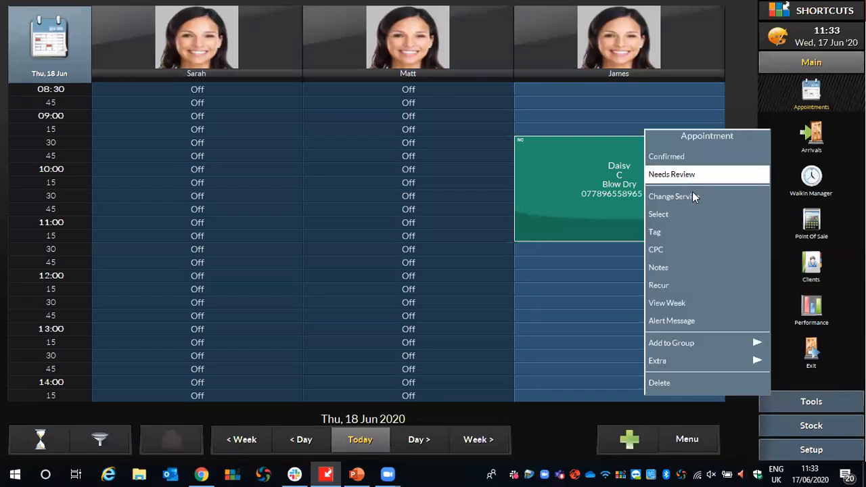
click(662, 216)
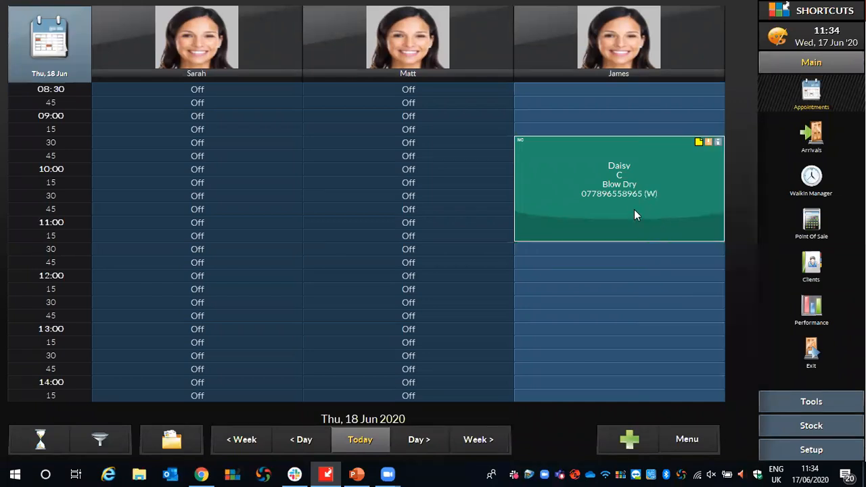
click(358, 436)
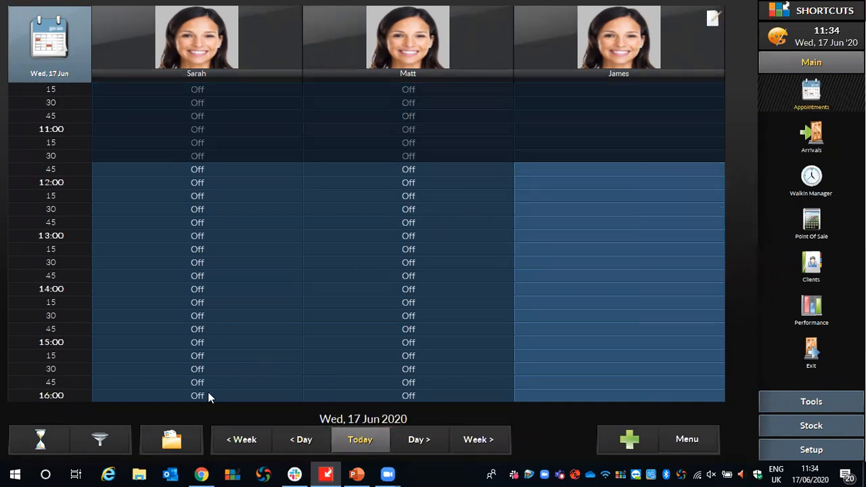
click(174, 436)
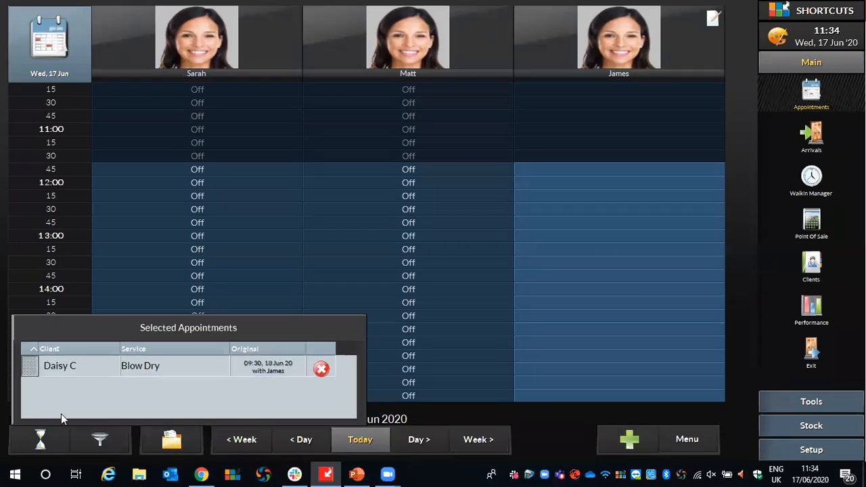
drag(33, 362, 561, 173)
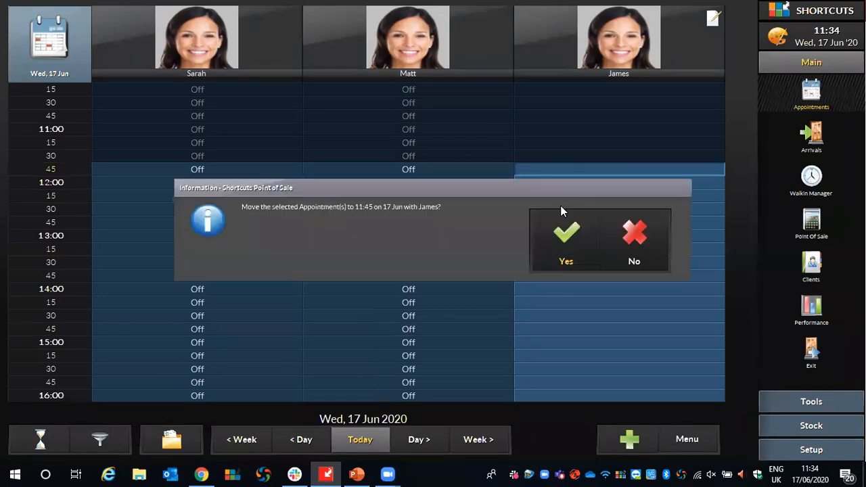
click(572, 225)
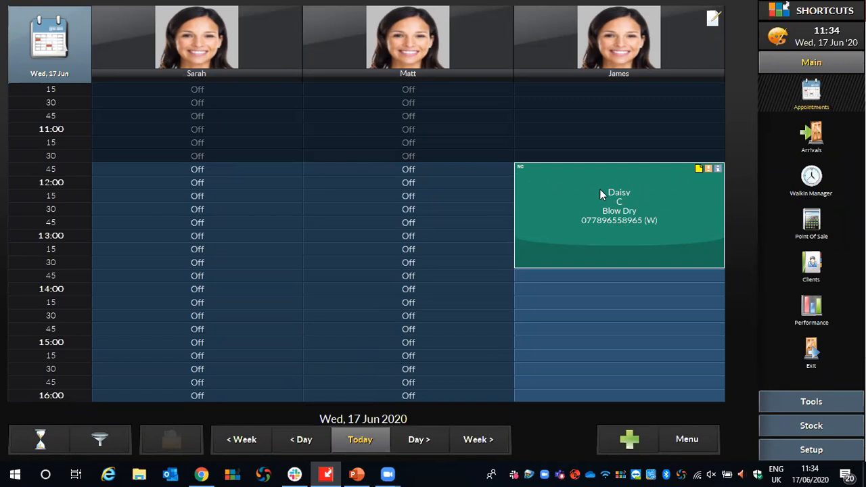
Mark the Blow Dry appointment as arrived and take it to checkout.
click(565, 173)
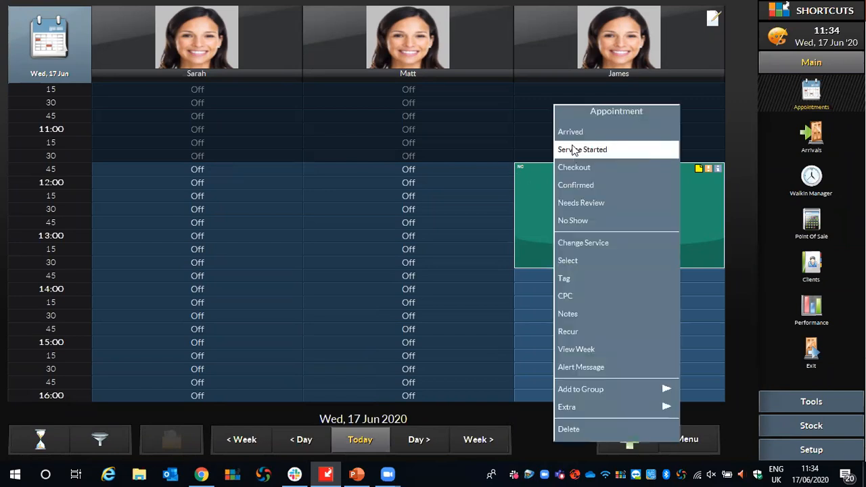
click(567, 136)
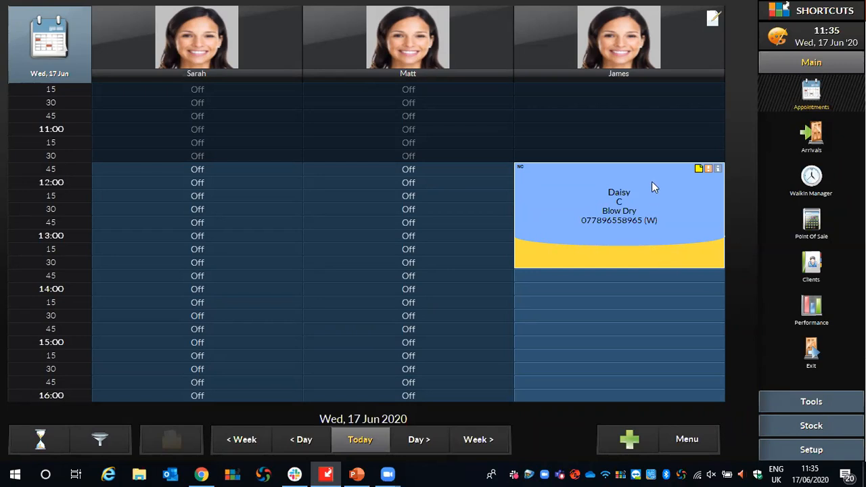
right_click(558, 180)
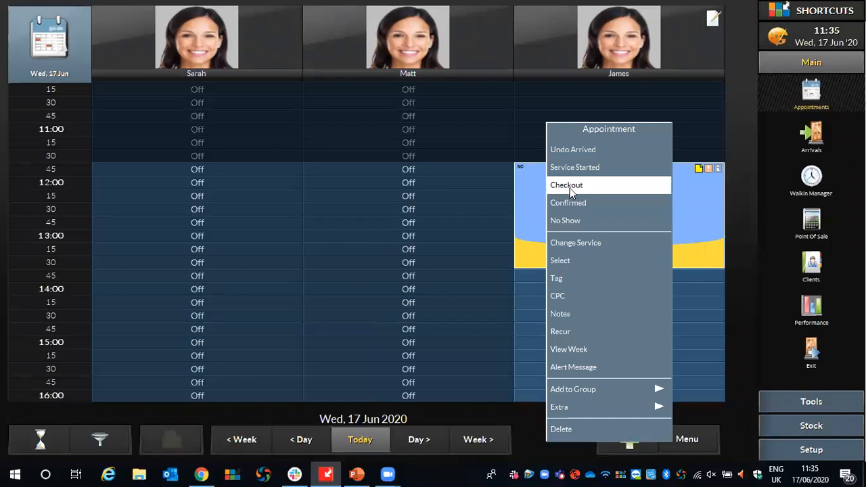
click(565, 190)
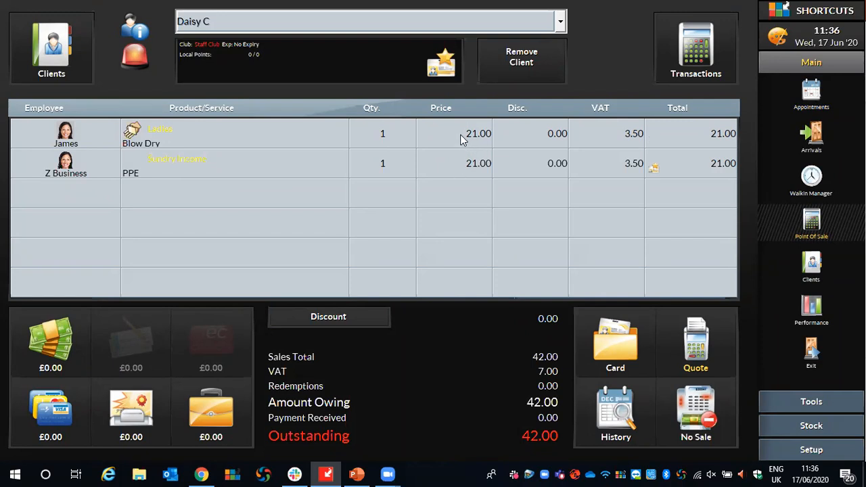
Set the price of the Blow Dry service in the sale to 20.
click(460, 138)
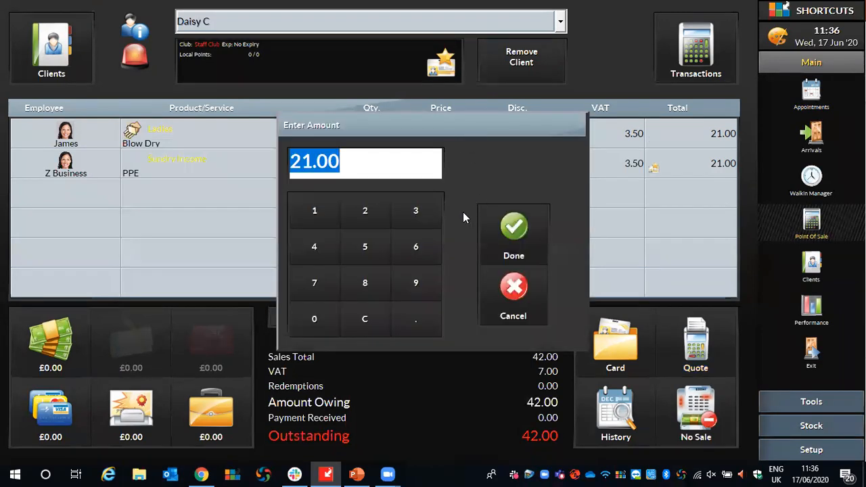
click(357, 216)
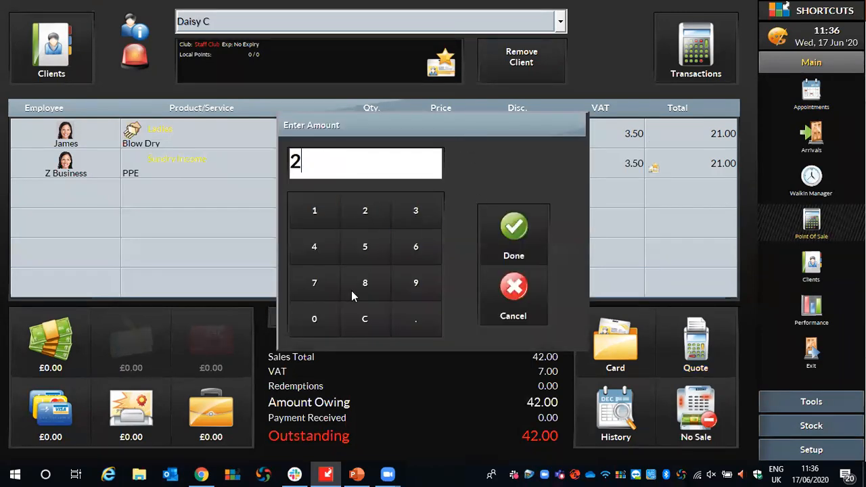
click(333, 319)
click(513, 230)
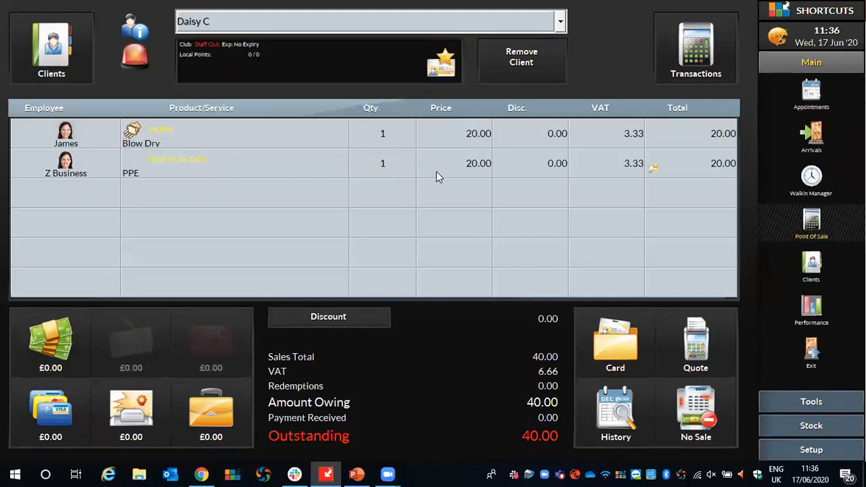
Remove the PPE line from the sale by setting its quantity to 0.
click(401, 162)
click(290, 313)
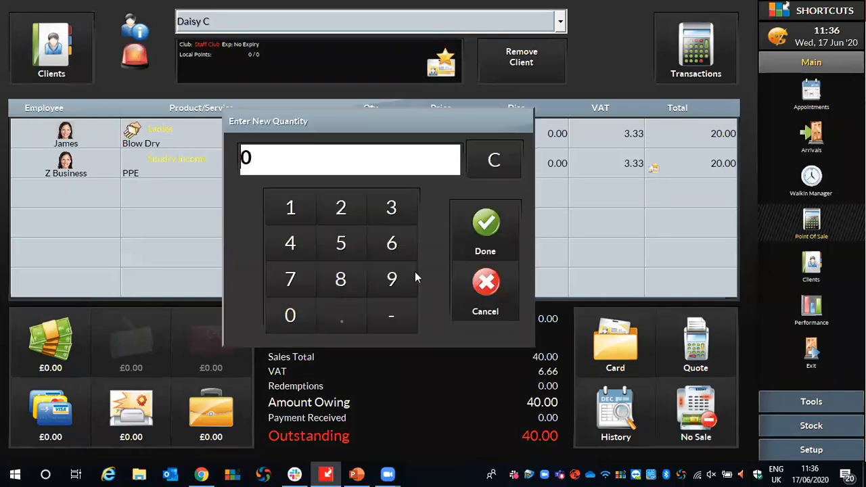
click(485, 227)
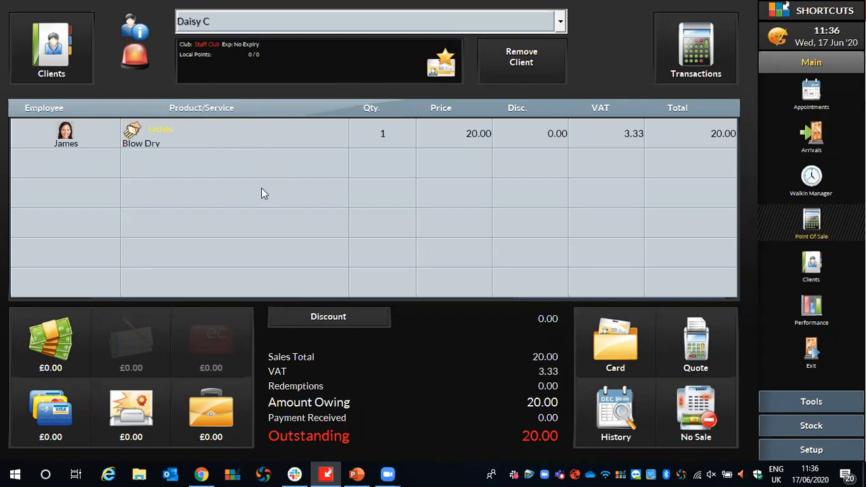
Add one Finishing Spray 75 from the Awupuhi line to the sale, credited to the employee who did the Blow Dry.
click(177, 170)
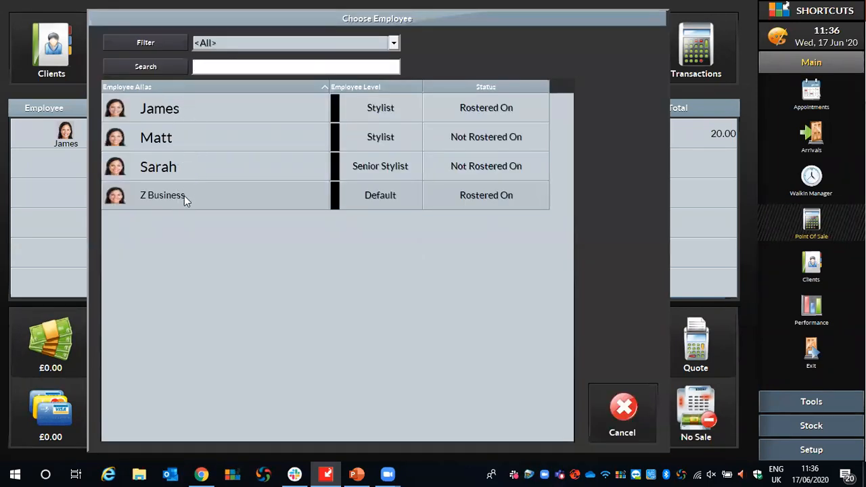
click(187, 109)
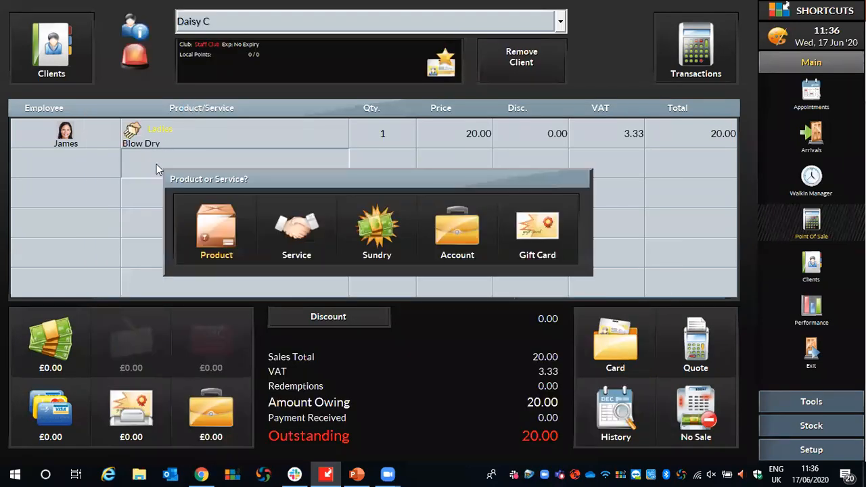
click(207, 242)
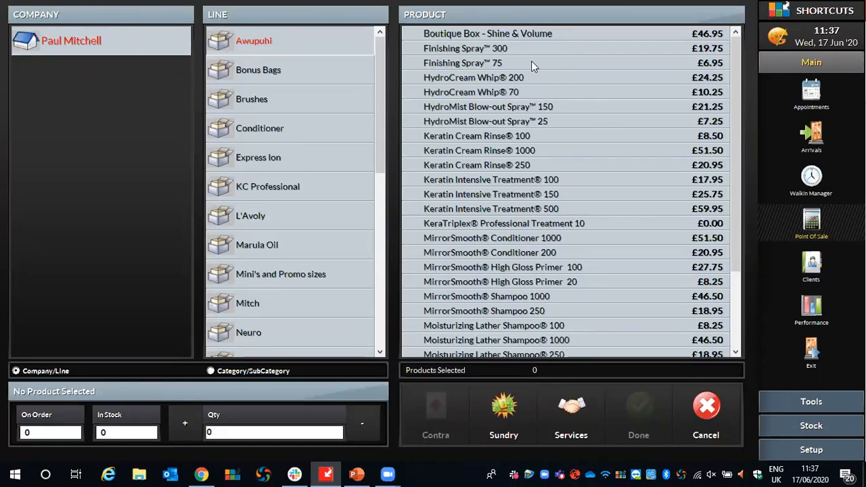
click(481, 62)
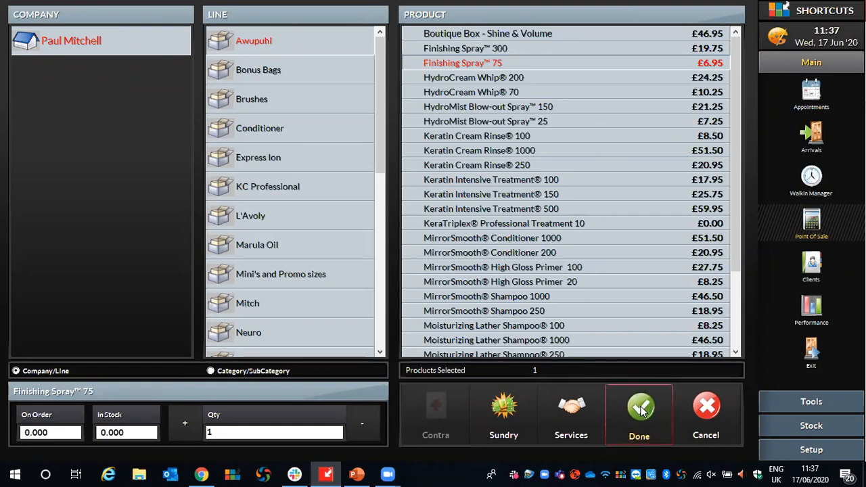
click(639, 407)
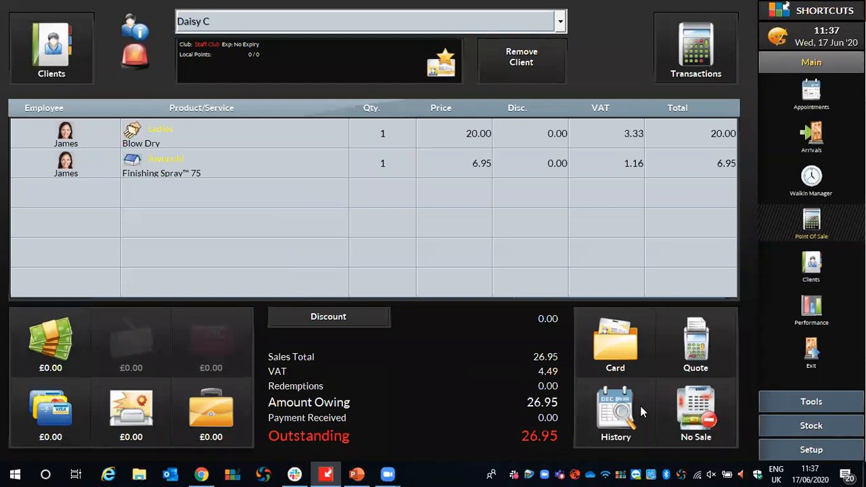
key(space)
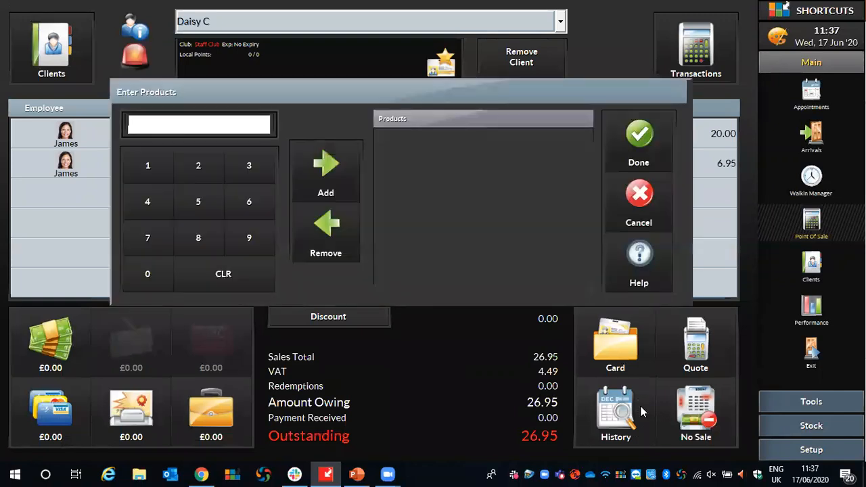
click(652, 203)
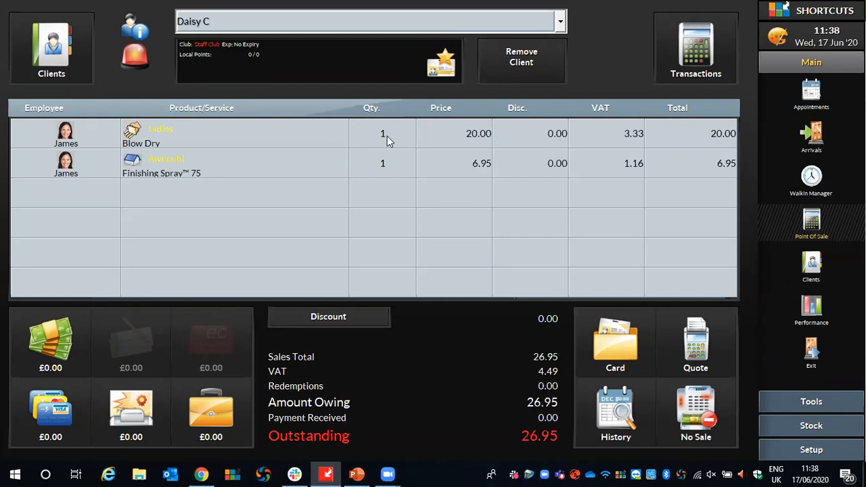
Apply a 50% line discount with the reason Complimentary to the Blow Dry service in the sale.
click(551, 134)
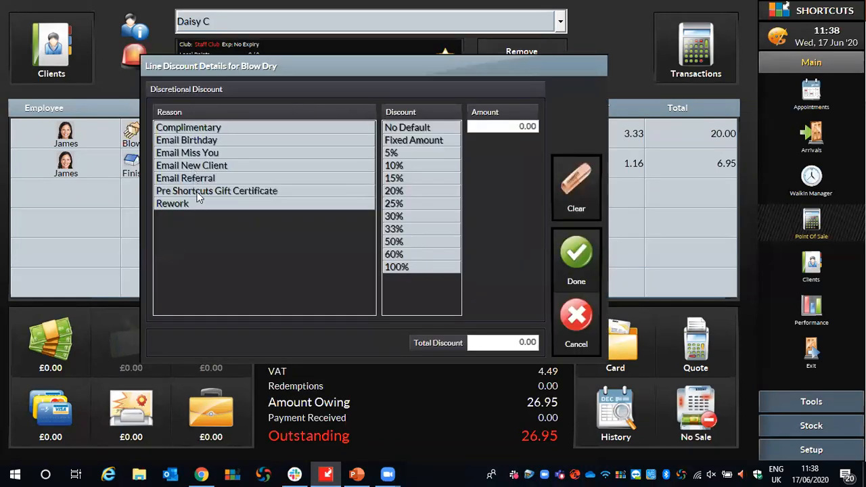
click(185, 129)
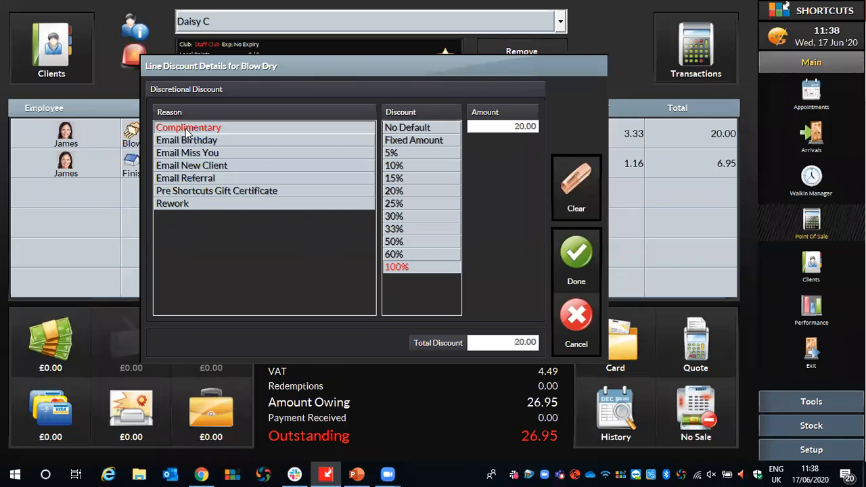
click(408, 242)
click(574, 243)
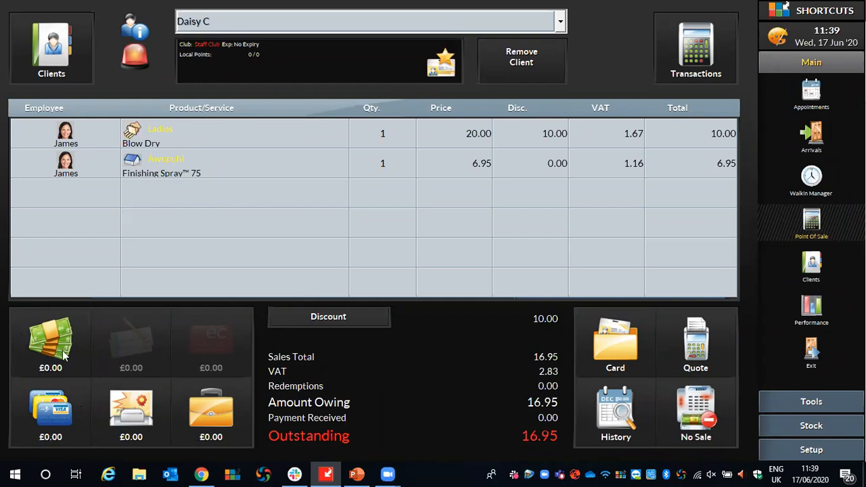
Take a cash payment of 20, decline rebooking and end the sale.
click(43, 345)
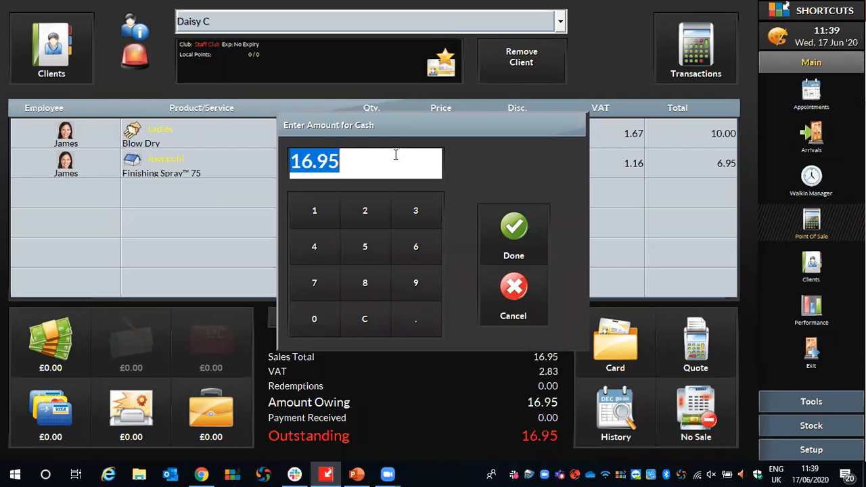
text(20)
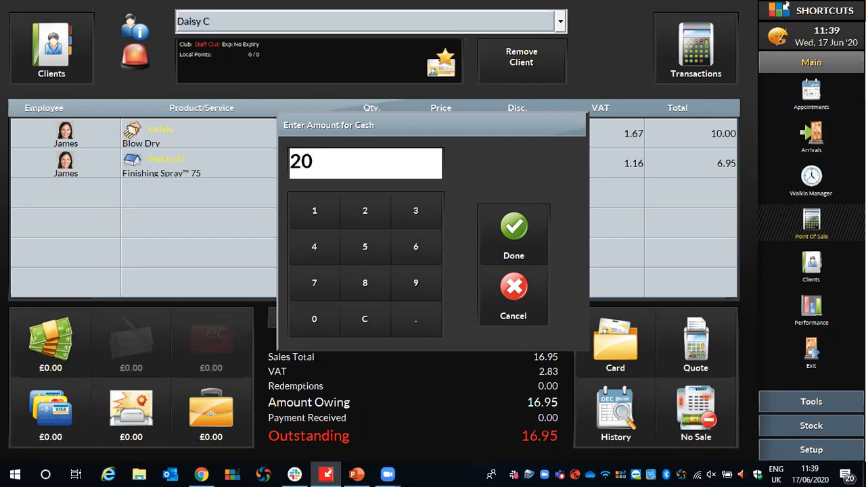
click(507, 226)
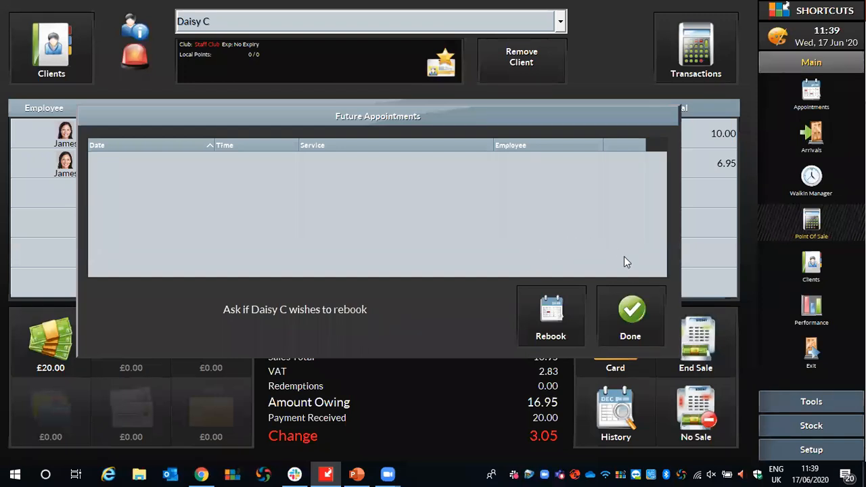
click(639, 311)
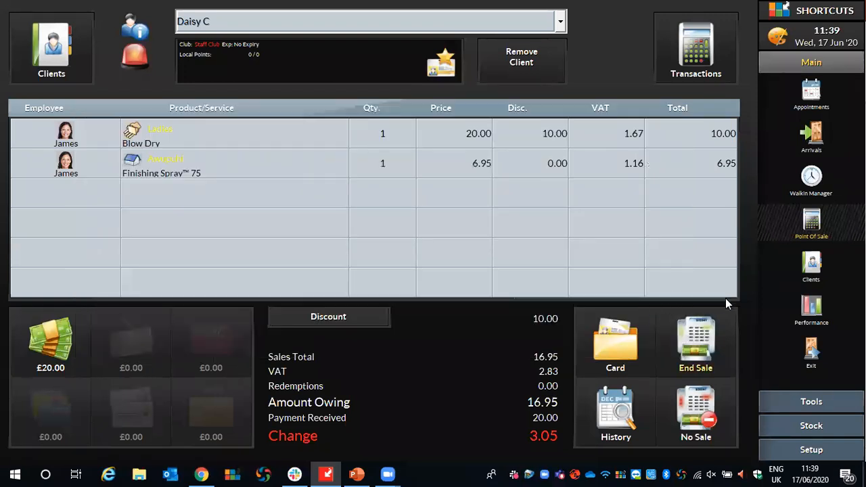
click(690, 366)
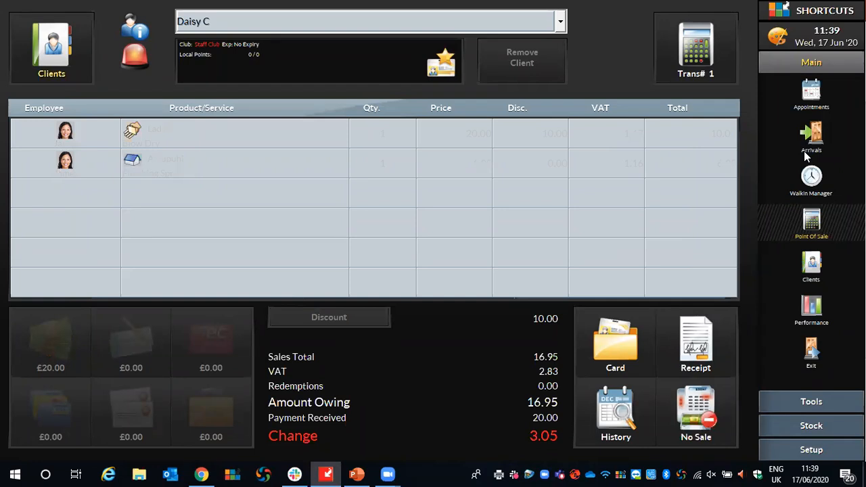
Check the appointment book, then return to the point of sale and start a new sale for the second client in the list.
click(807, 101)
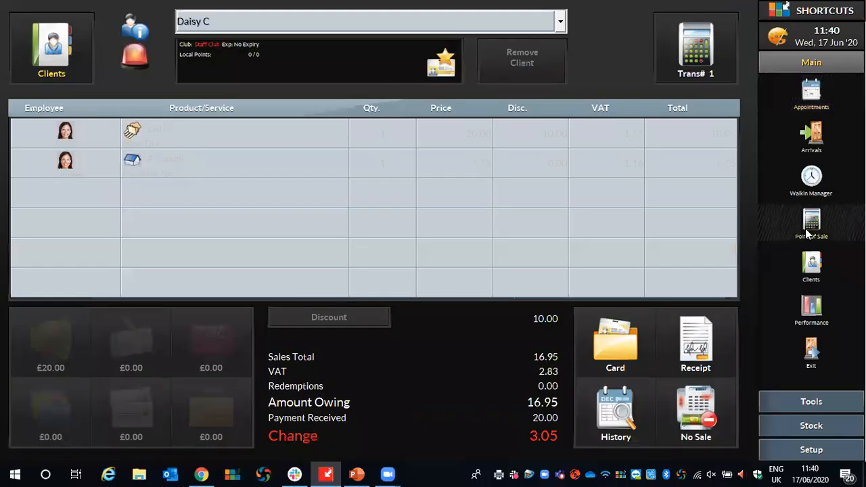
click(808, 231)
click(42, 56)
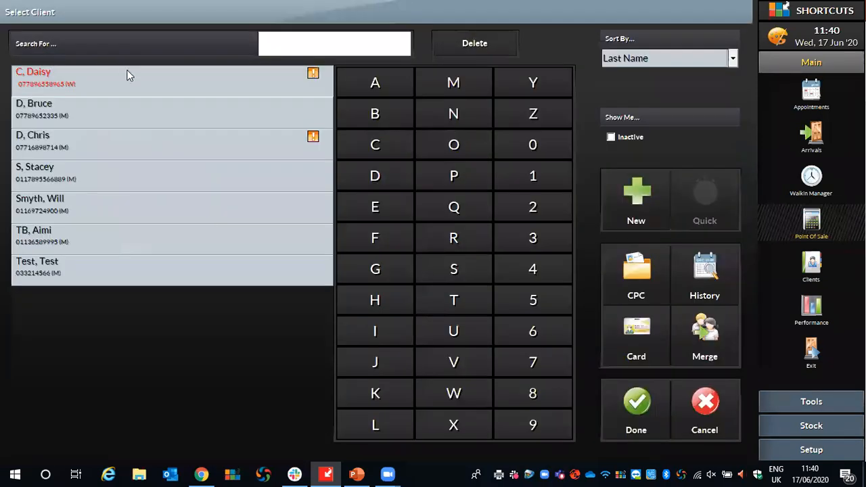
click(75, 113)
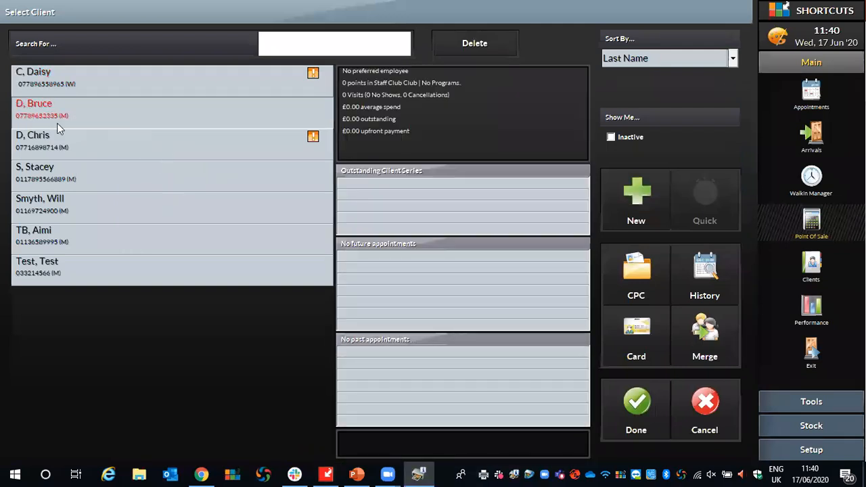
click(636, 404)
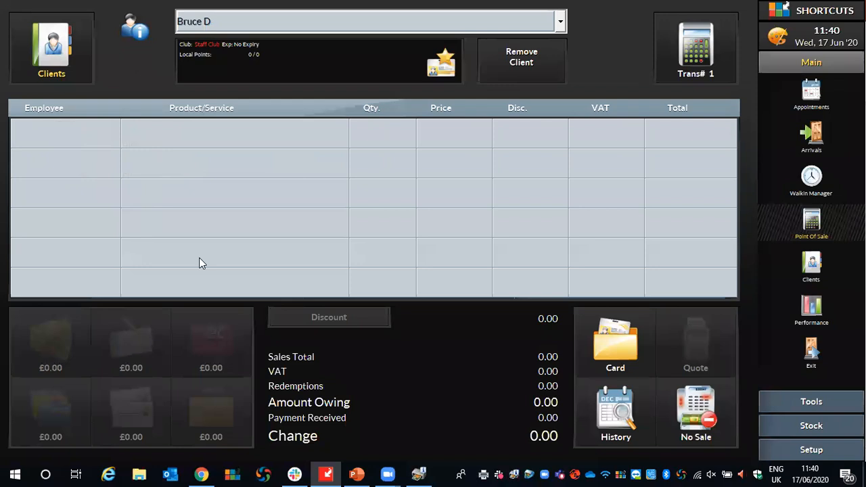
Add a Pay To Account line of 30.00 to the sale, credited to Z Business.
click(178, 134)
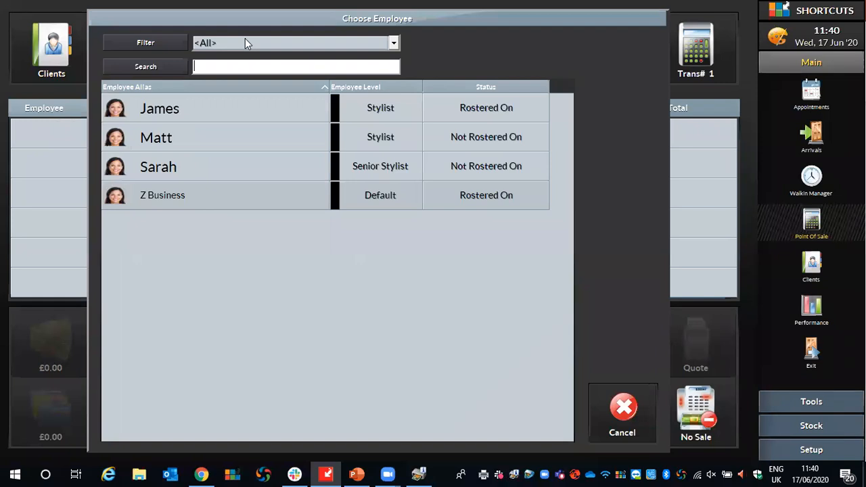
click(165, 200)
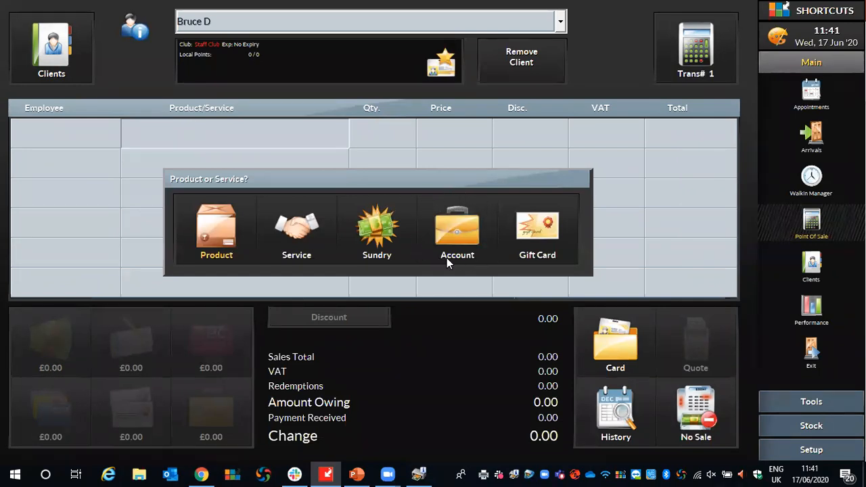
click(446, 215)
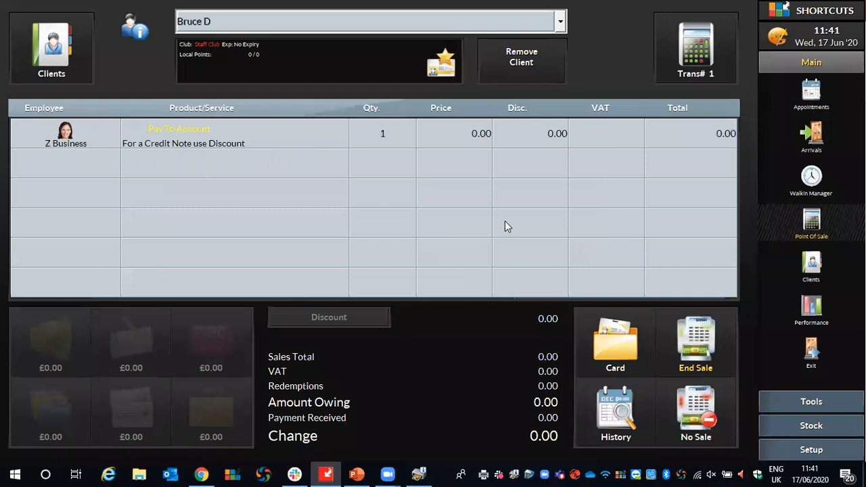
click(451, 138)
click(432, 207)
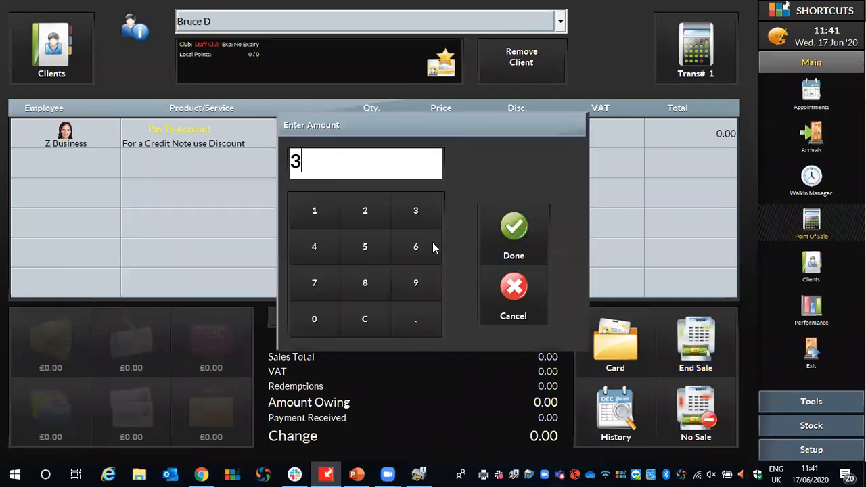
click(327, 324)
click(512, 231)
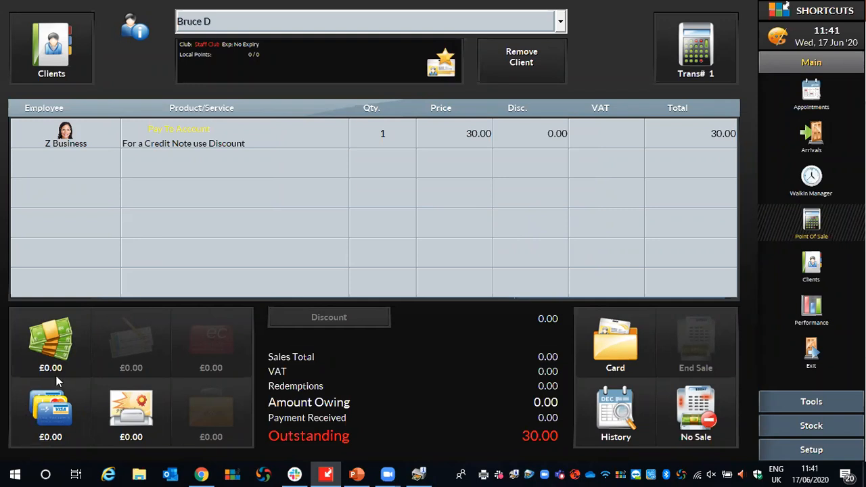
Take the 30.00 deposit as a Credit/Debit Card payment and end the sale.
click(50, 414)
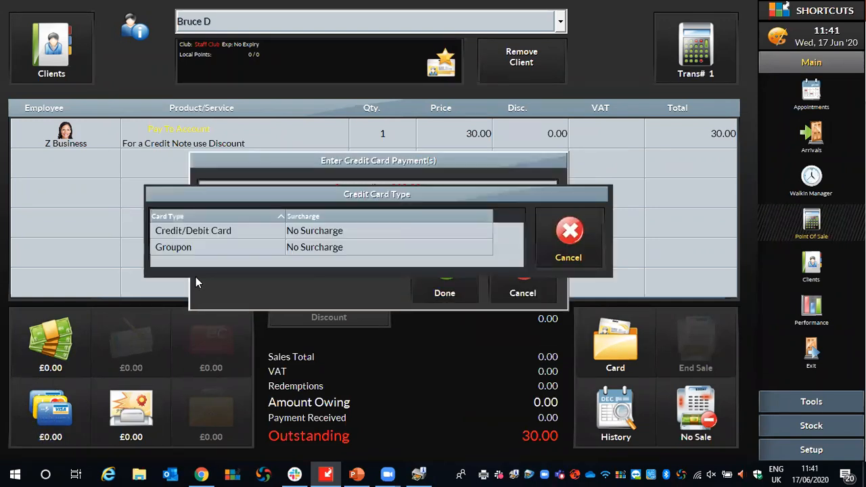
click(197, 234)
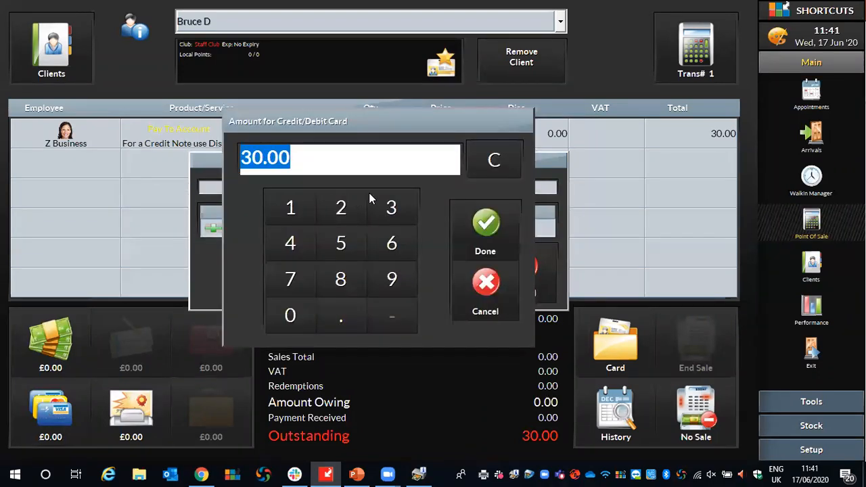
click(482, 229)
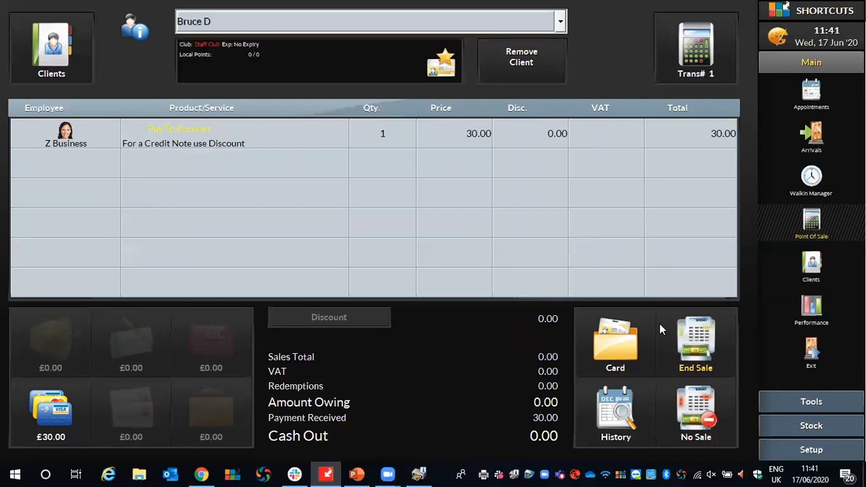
click(717, 341)
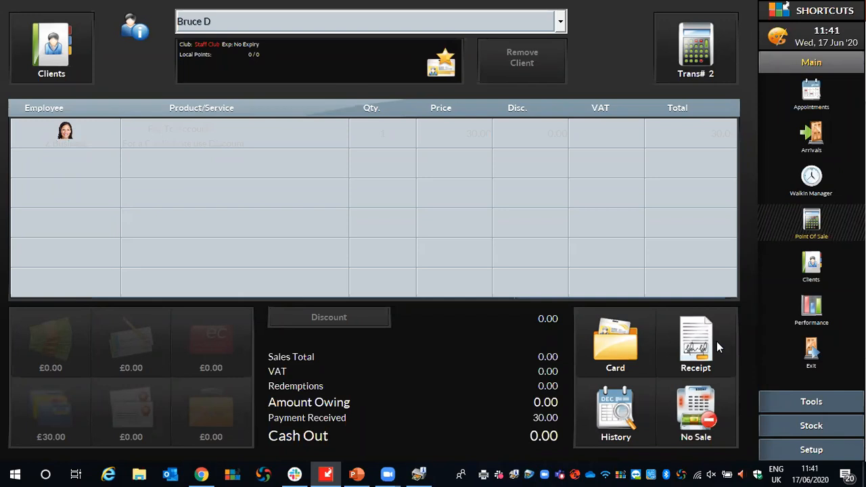
Search the client list by the paying client's first name to examine the account balance.
click(803, 257)
click(477, 46)
click(477, 46)
click(477, 46)
click(477, 46)
click(477, 46)
click(385, 39)
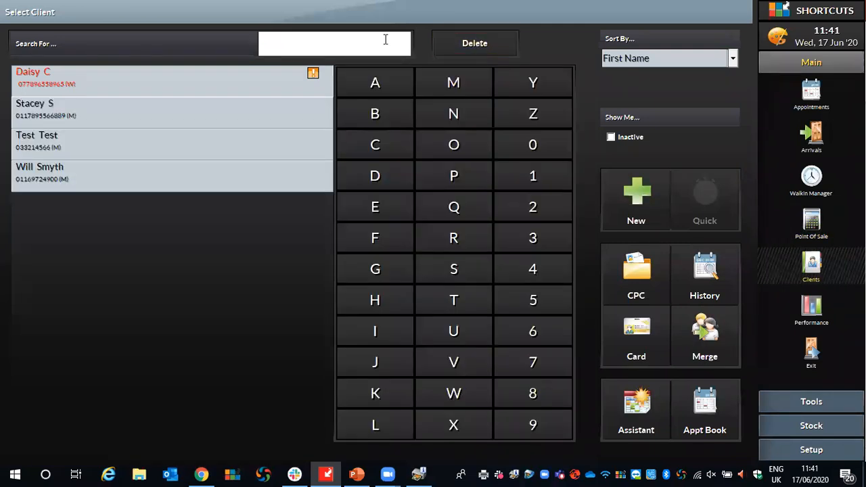
text(BRUCE)
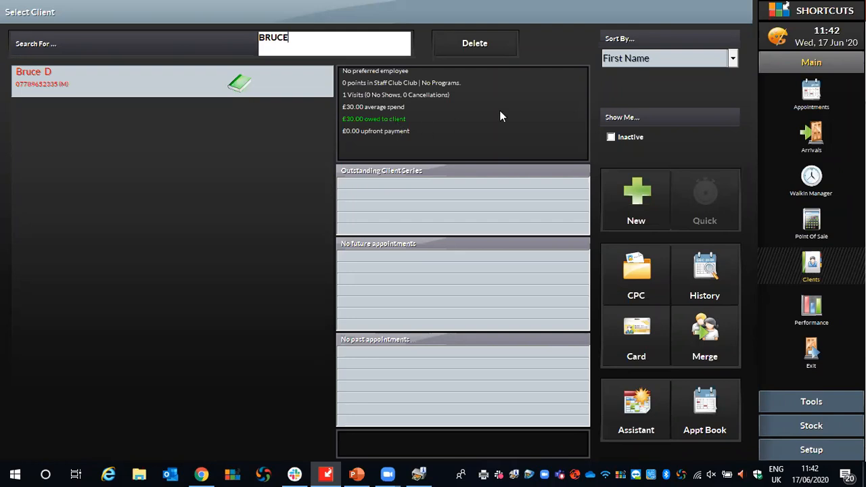
Book a Gents Cut & Finish for the same client at 13:45, directly after the Blow Dry appointment.
click(811, 93)
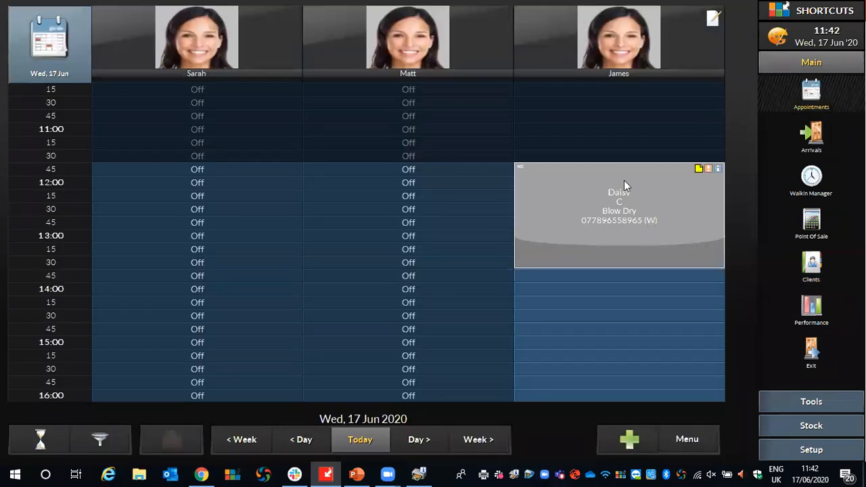
click(533, 275)
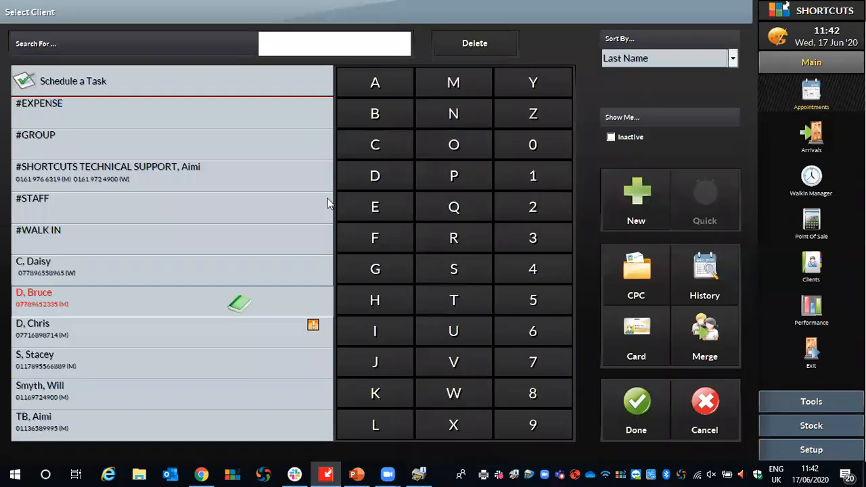
click(636, 405)
click(505, 323)
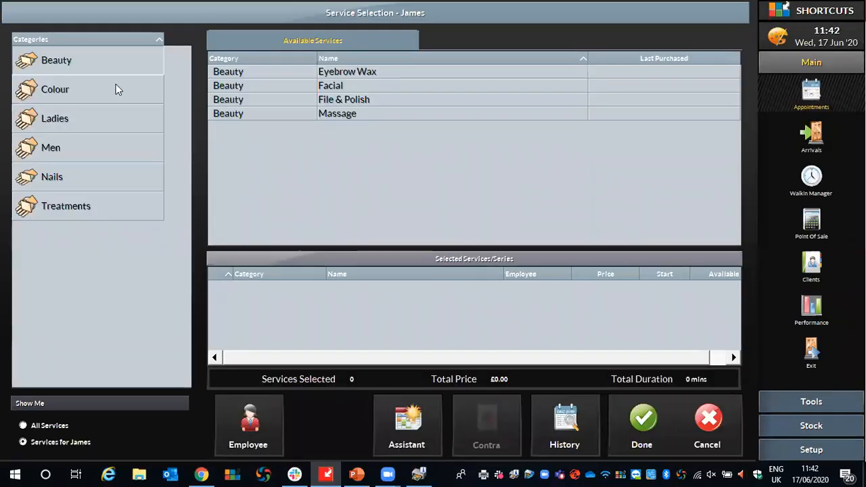
click(50, 148)
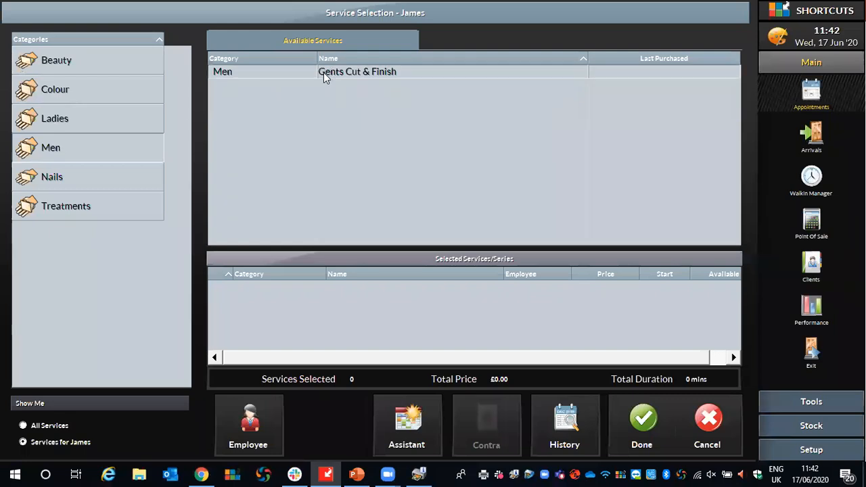
double_click(324, 76)
click(642, 423)
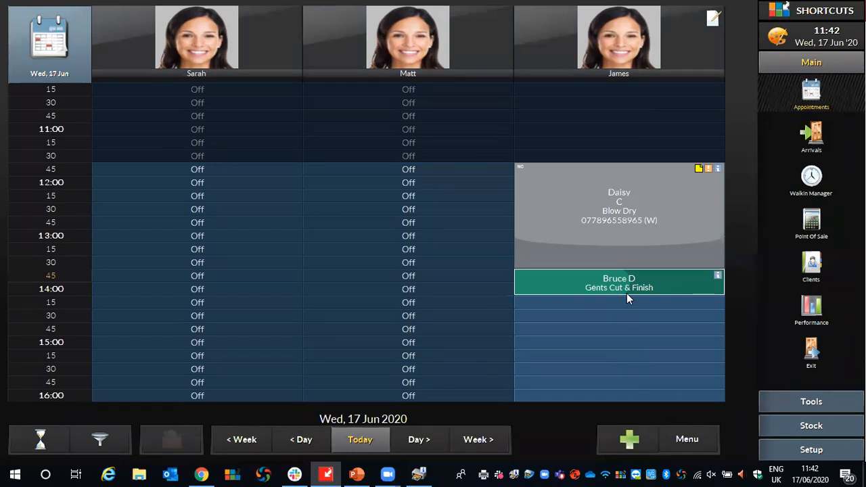
Take the Gents Cut & Finish appointment to checkout and remove the PPE line by setting its quantity to 0.
right_click(570, 284)
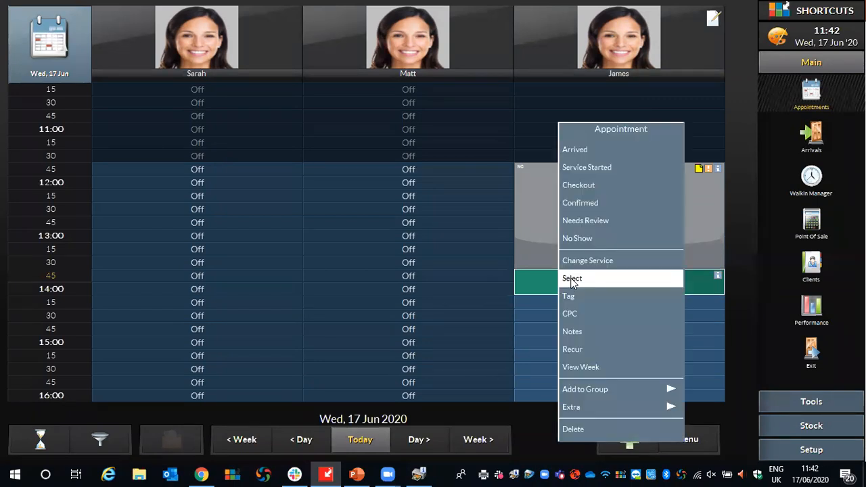
click(587, 189)
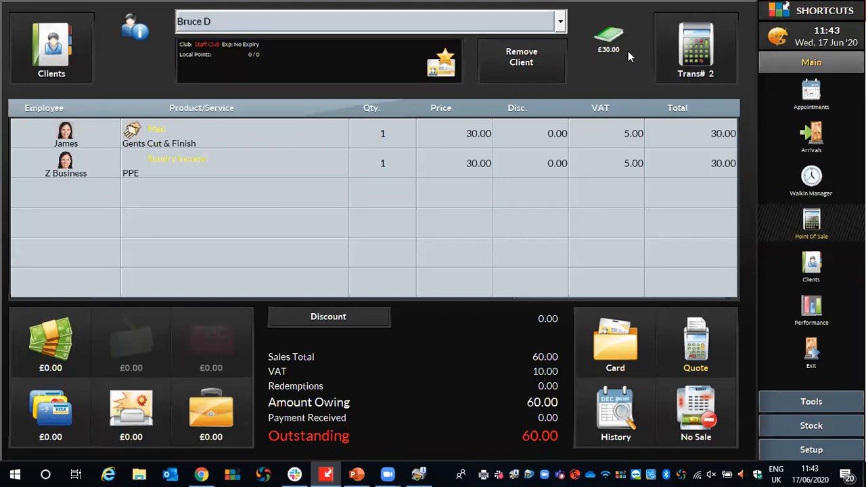
click(375, 168)
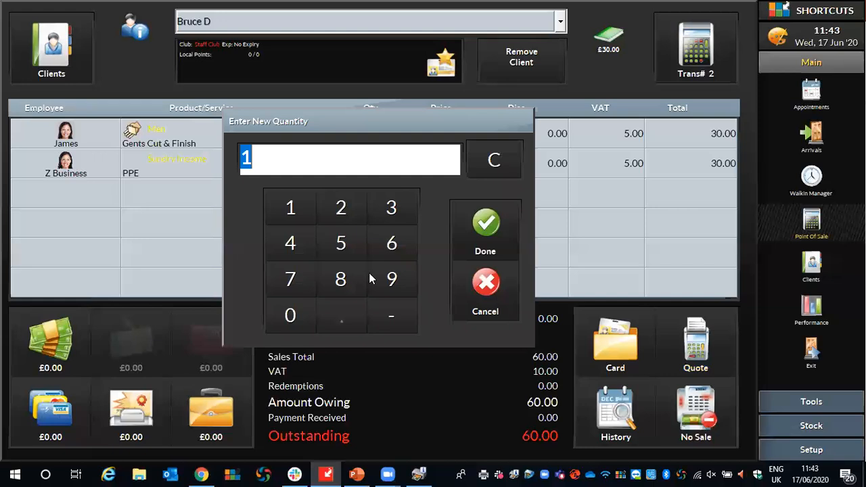
click(290, 313)
click(476, 232)
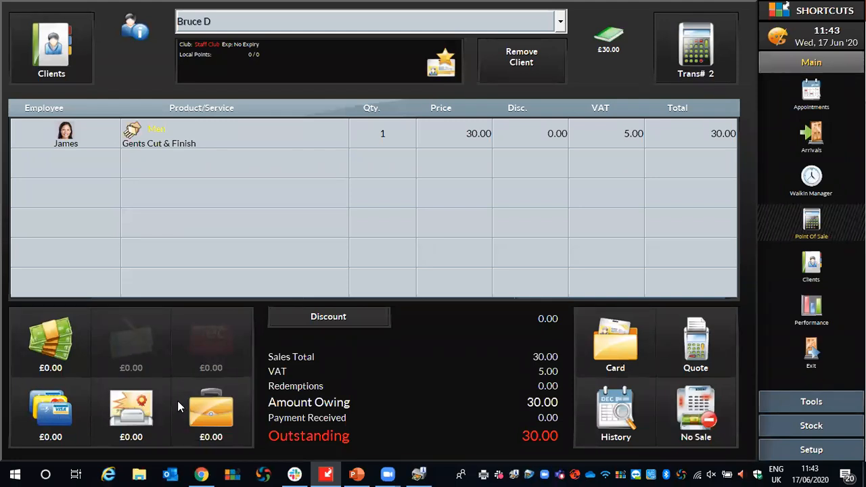
Pay the 30.00 for the Gents Cut & Finish from the client's account.
click(210, 419)
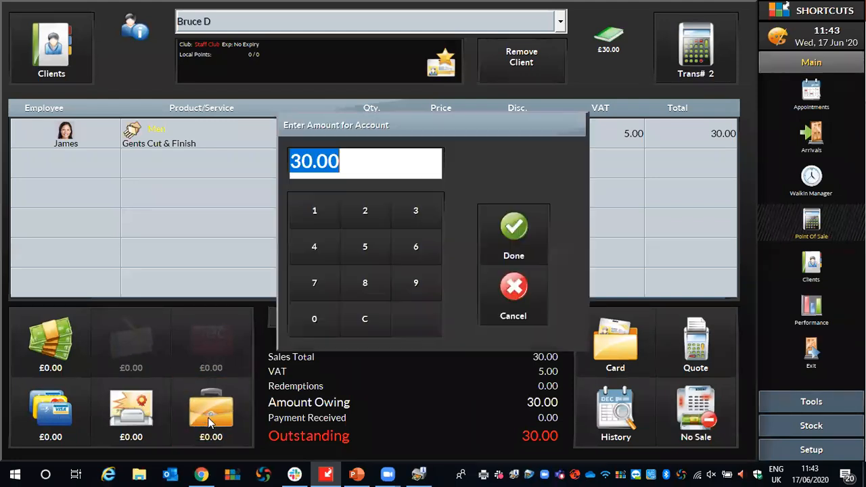
drag(358, 172, 264, 173)
click(521, 228)
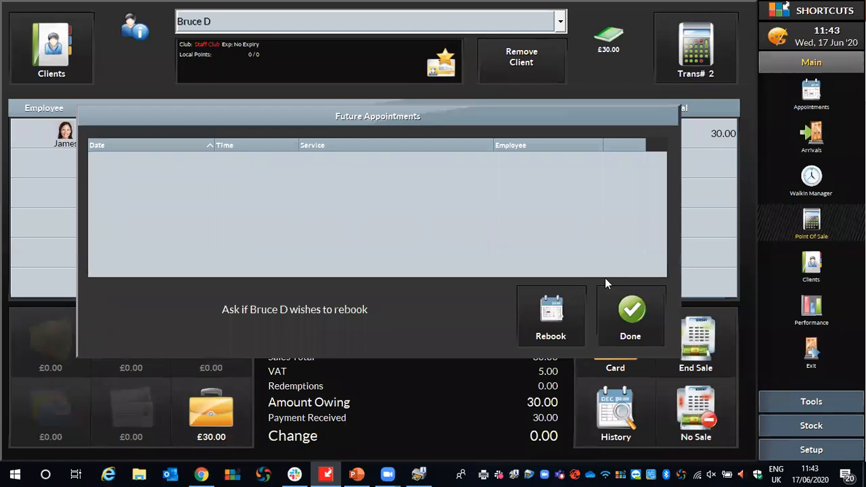
Decline rebooking for the paying client and end the Gents Cut & Finish sale.
click(629, 312)
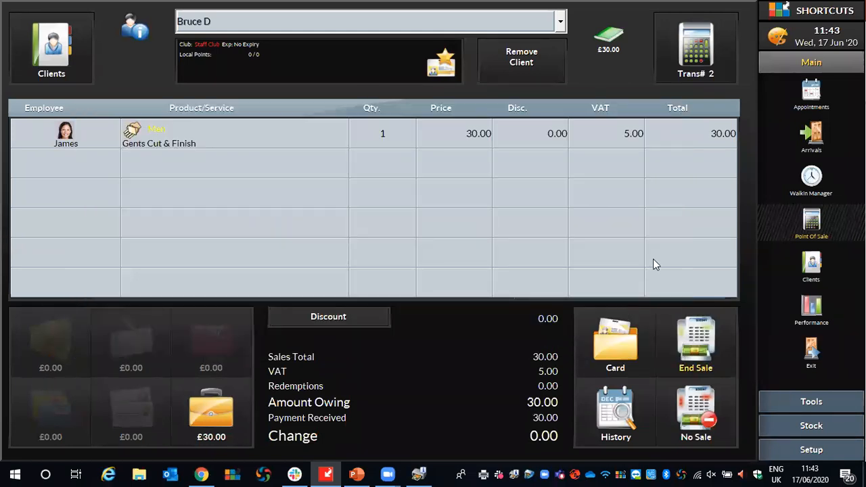
click(683, 363)
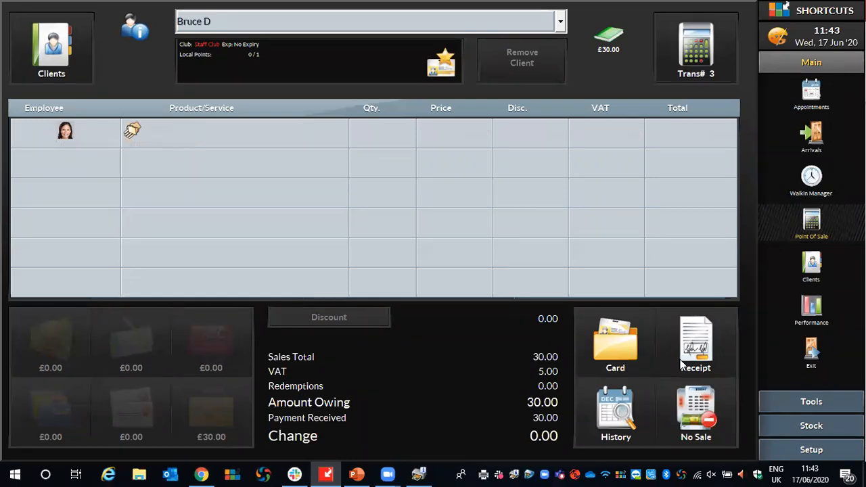
Search the client list by the paying client's first name to examine the upfront payment balance after the redemption.
click(811, 267)
click(465, 45)
click(465, 45)
click(158, 78)
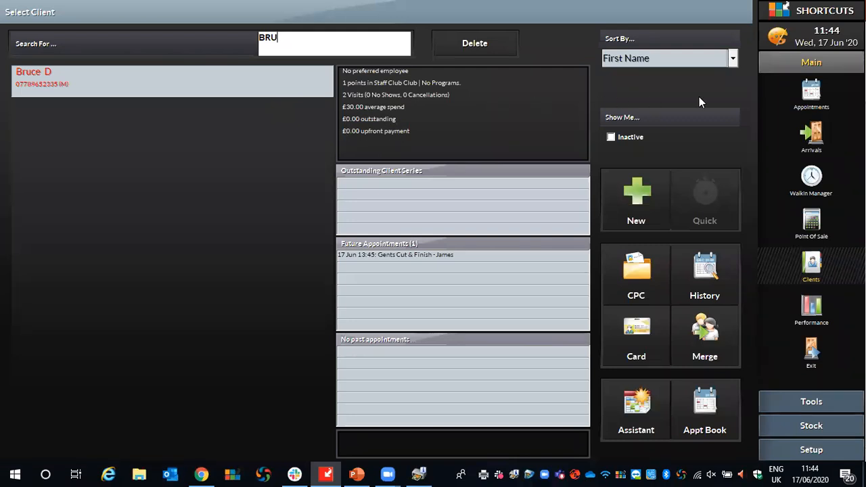
Open today's appointment book and pick up James's Blow Dry appointment, putting it back in its original 11:45 slot.
click(812, 92)
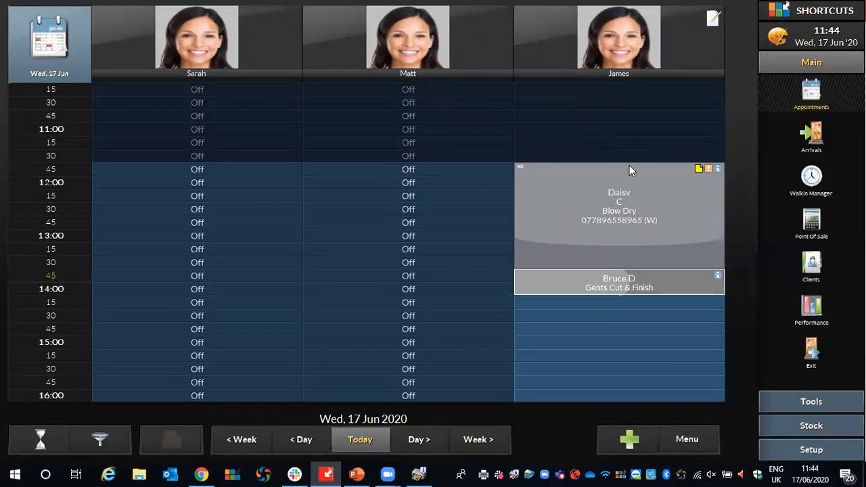
mouse_move(540, 190)
mouse_down()
mouse_move(396, 183)
mouse_move(538, 184)
mouse_up()
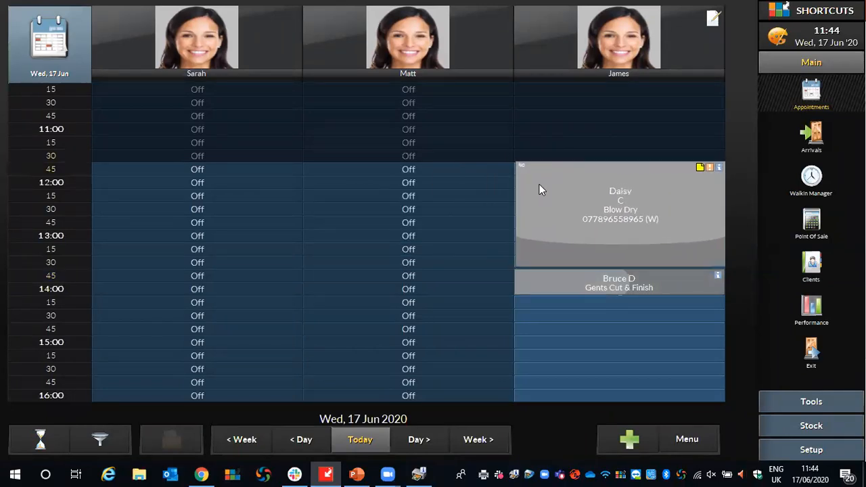
click(635, 241)
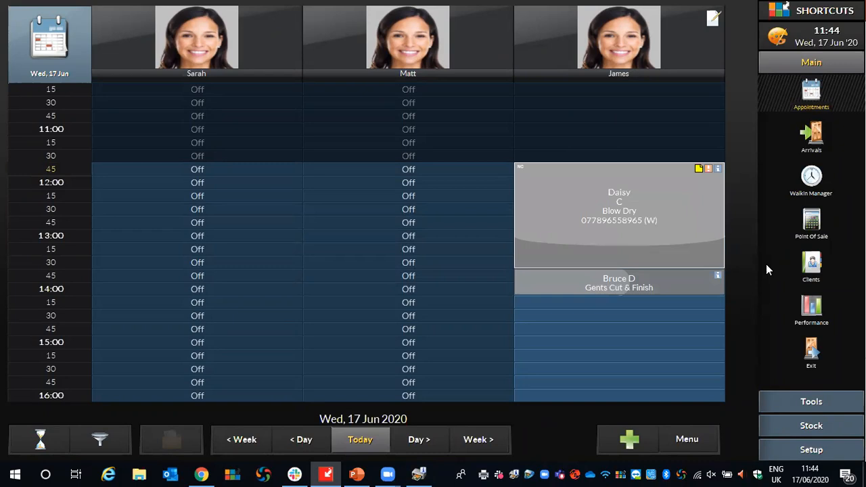
Examine the Employee security level's access rights for Appointment Book actions in the security setup, closing it without changes.
click(813, 449)
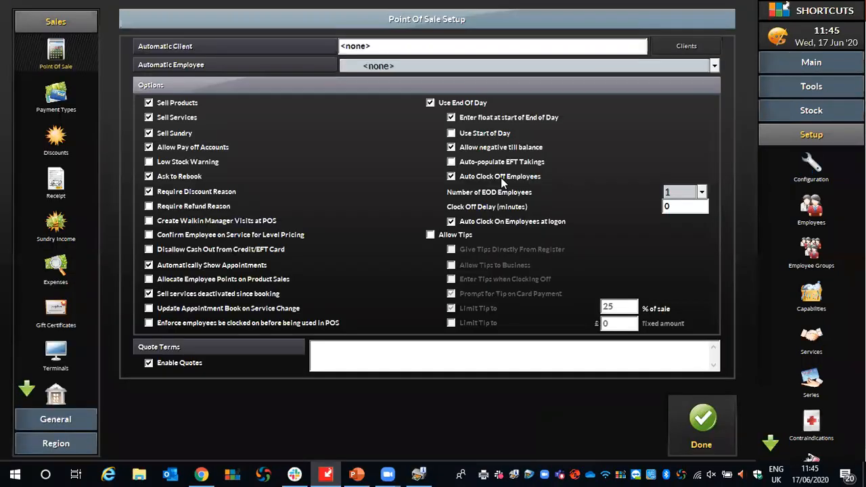
click(55, 418)
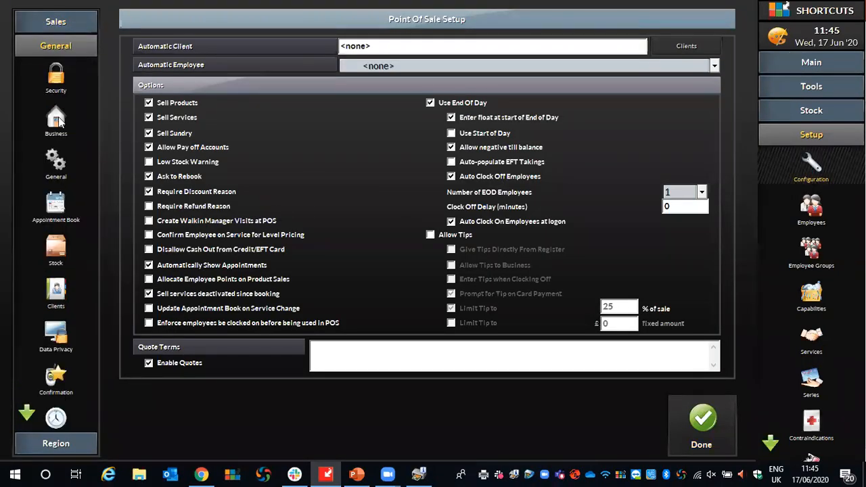
click(56, 80)
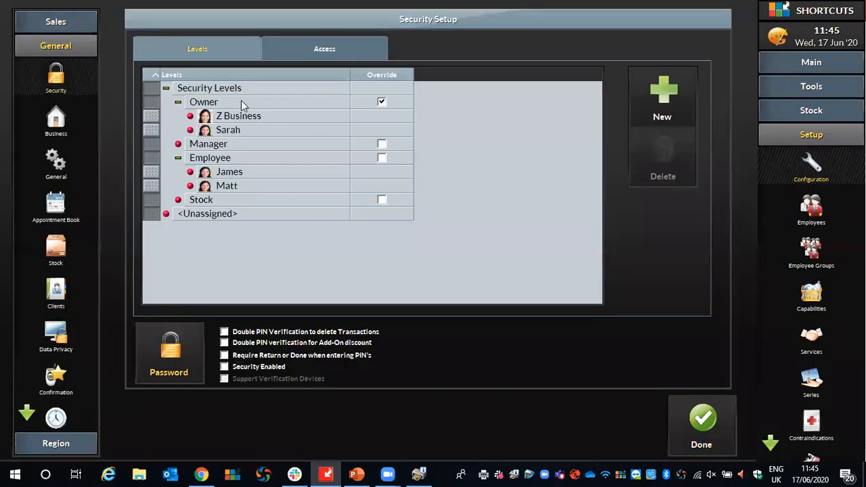
click(322, 48)
click(208, 138)
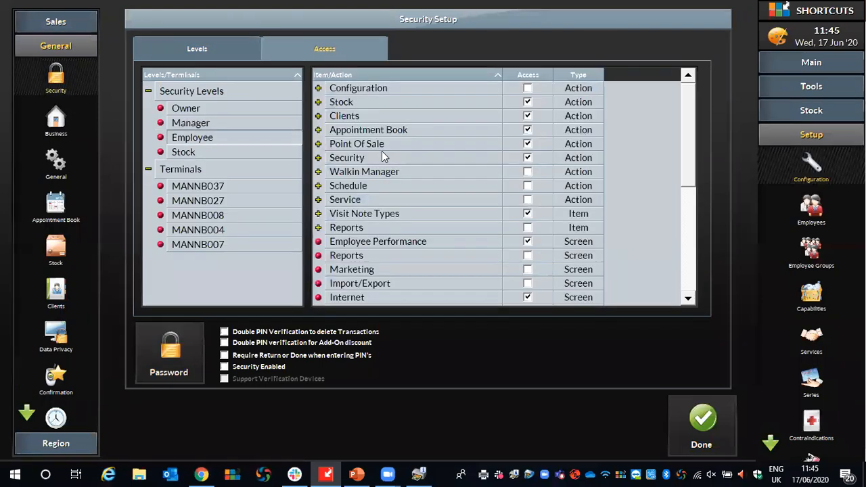
click(317, 130)
mouse_move(685, 109)
mouse_down()
mouse_move(695, 156)
mouse_move(693, 103)
mouse_up()
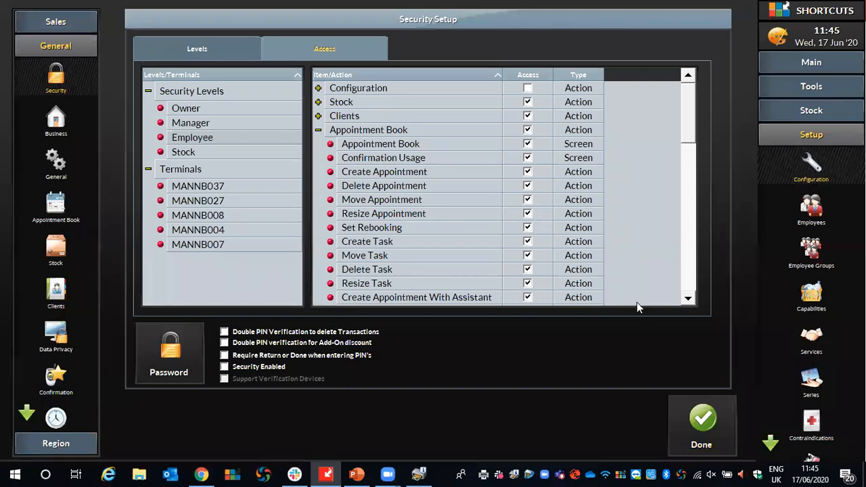
click(716, 435)
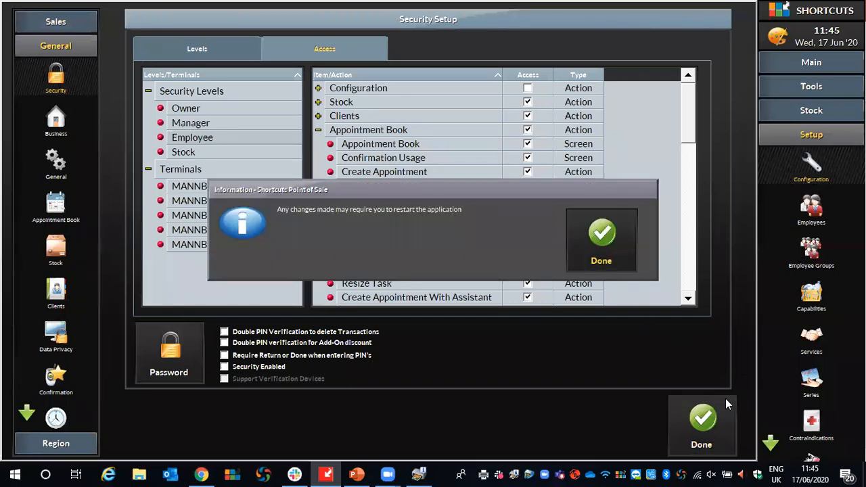
click(606, 224)
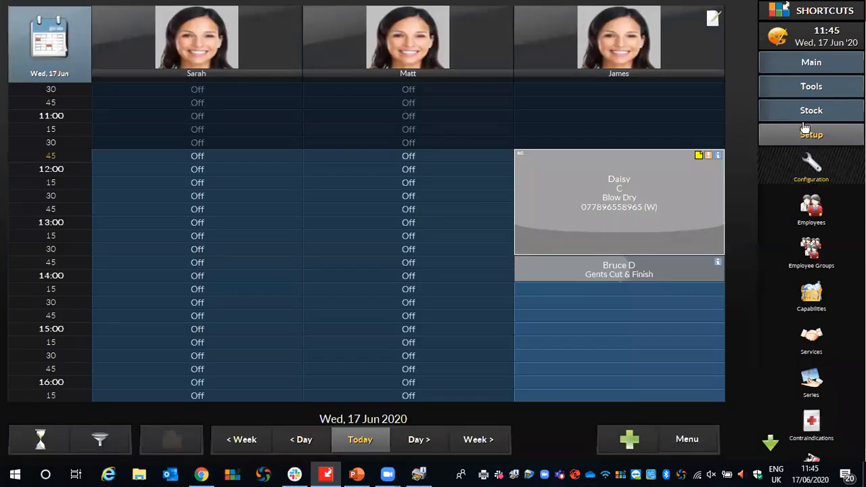
Reopen the security setup to review whether the Employee level may create, delete, move or resize appointments.
click(812, 169)
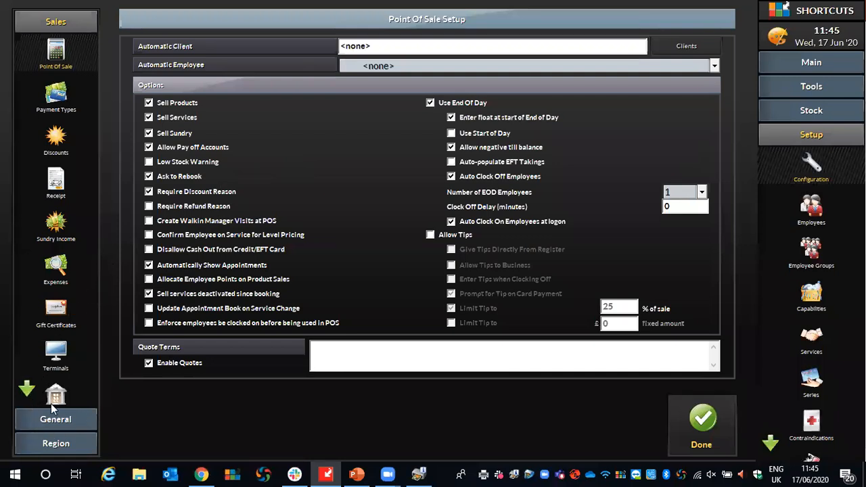
click(42, 422)
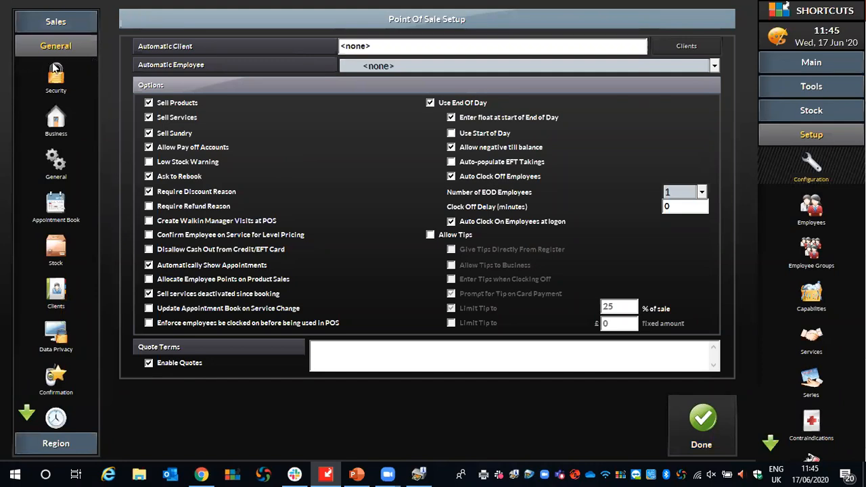
click(54, 78)
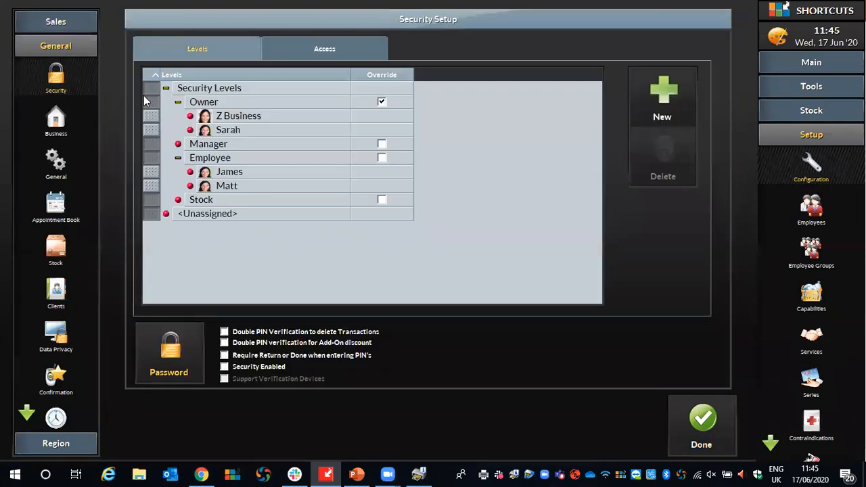
click(327, 48)
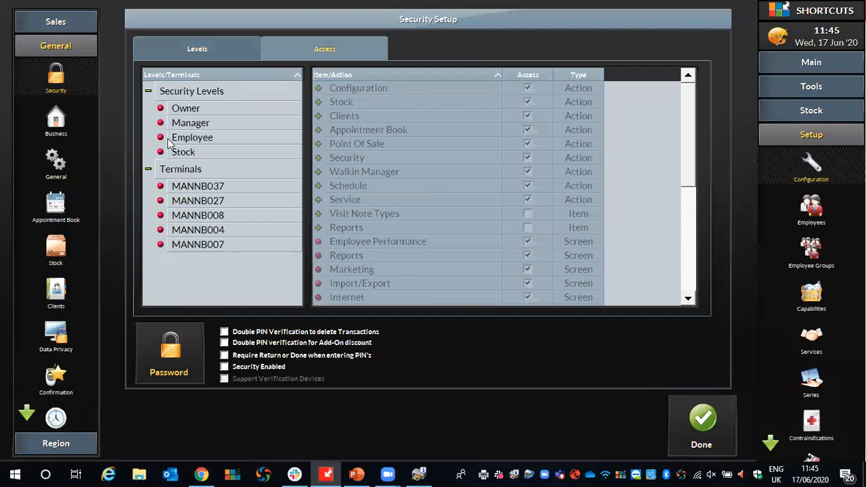
click(208, 141)
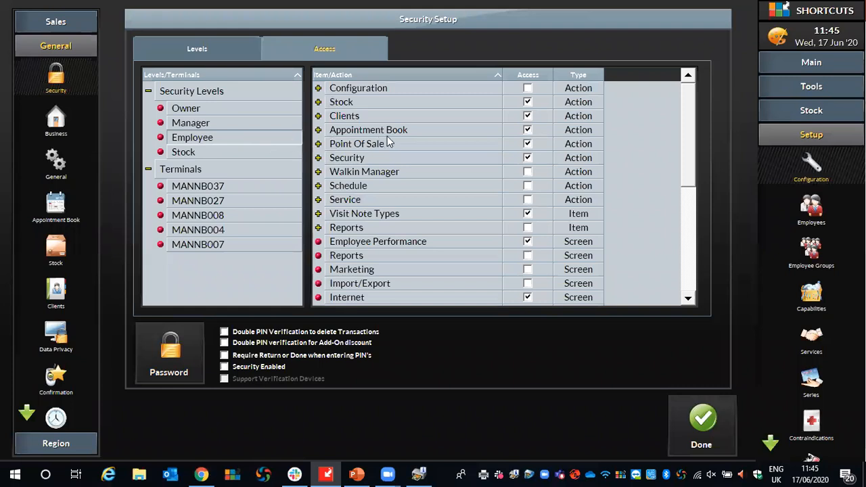
click(318, 129)
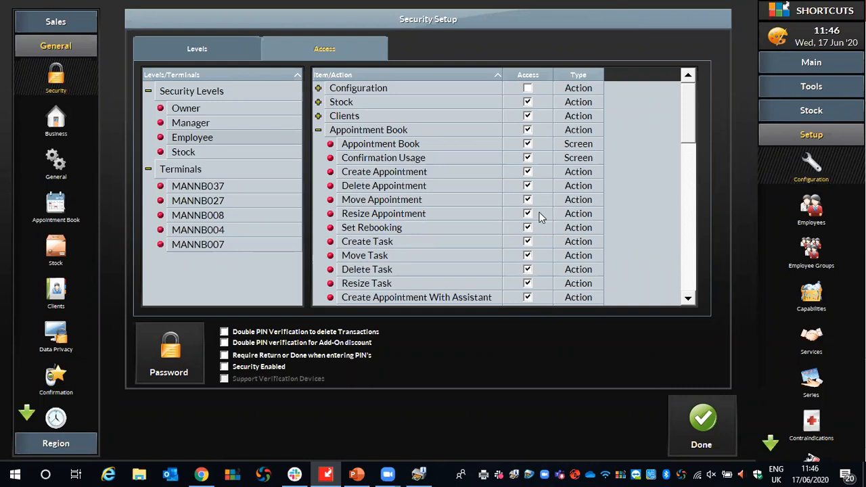
click(702, 422)
click(622, 237)
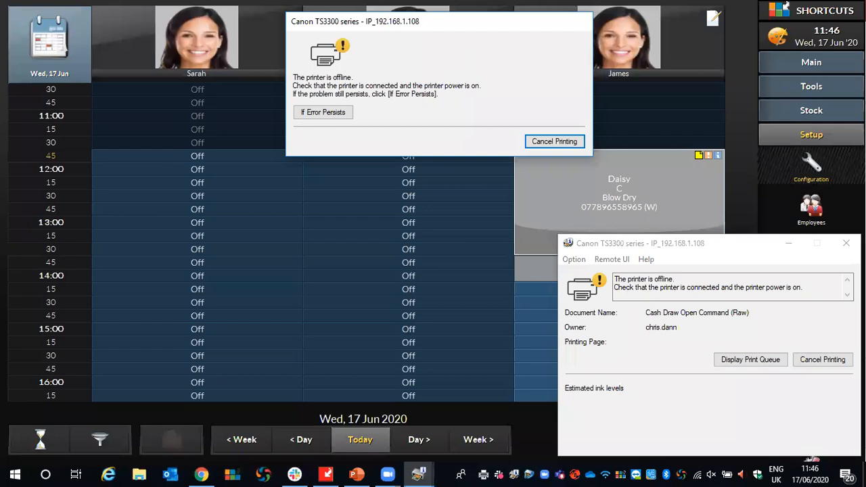
Close the Canon TS3300 printer status window and dismiss its printing notification.
click(845, 243)
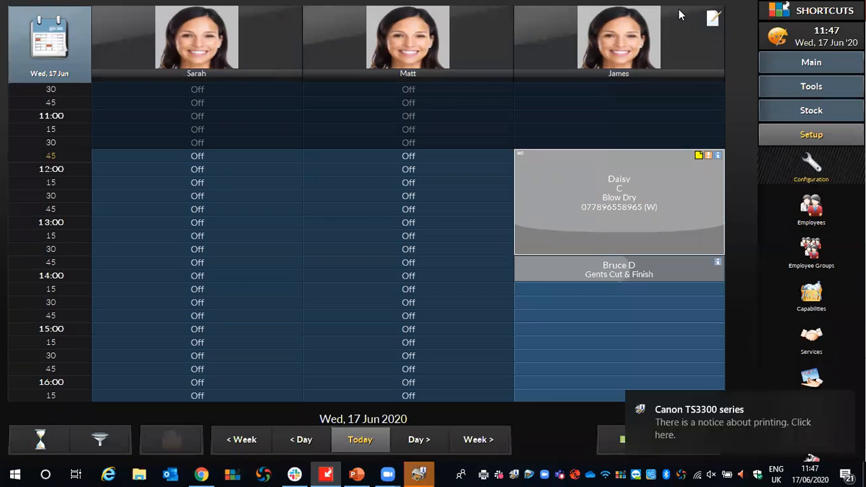
click(844, 403)
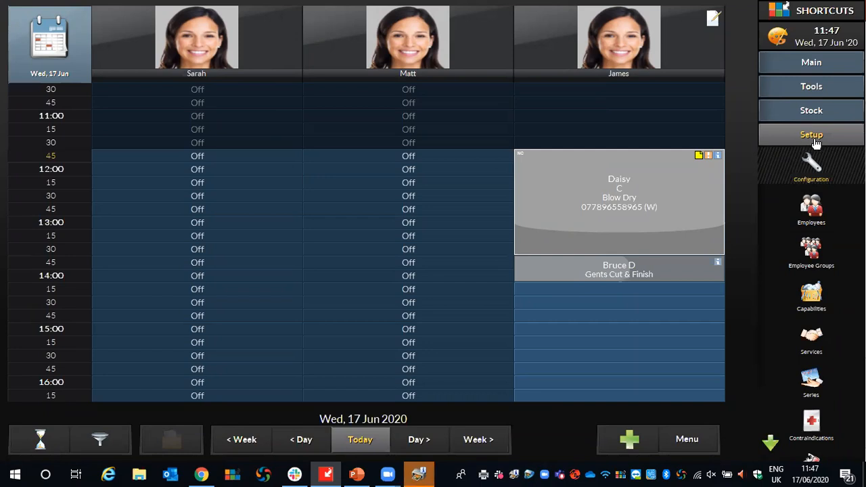
Open the Point Of Sale setup and cancel the pending print jobs on the offline Canon TS3300 printer.
click(821, 157)
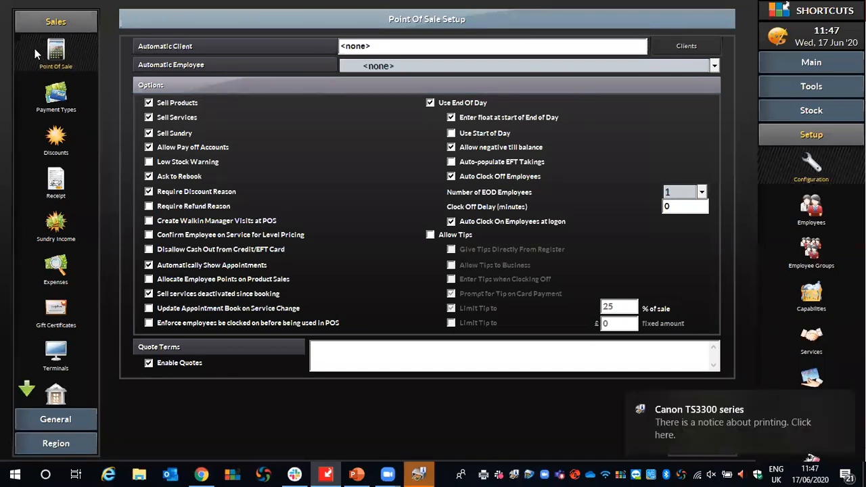
click(844, 402)
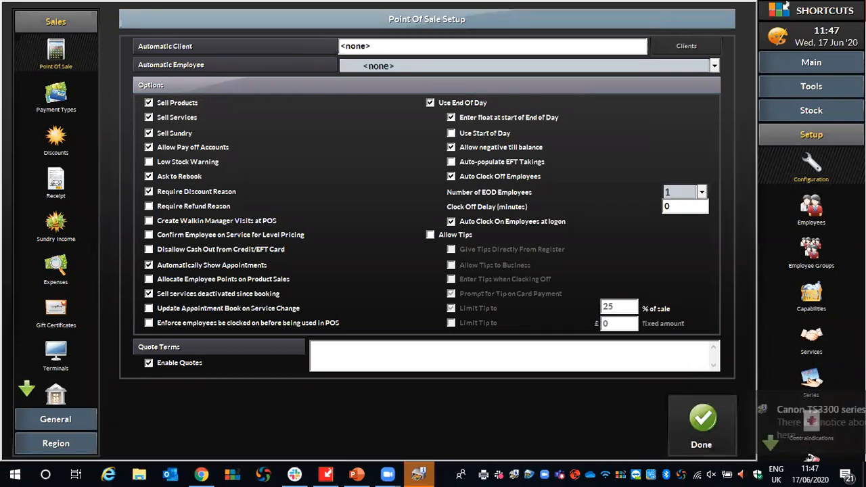
mouse_move(419, 474)
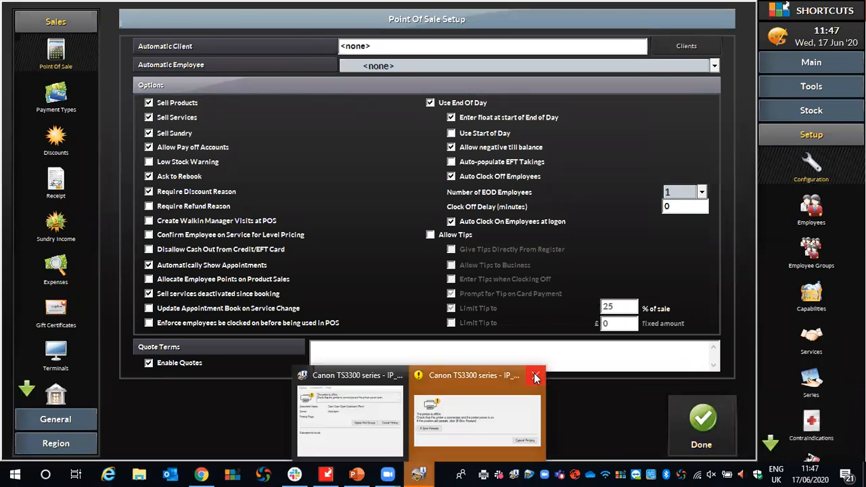
click(536, 399)
click(553, 141)
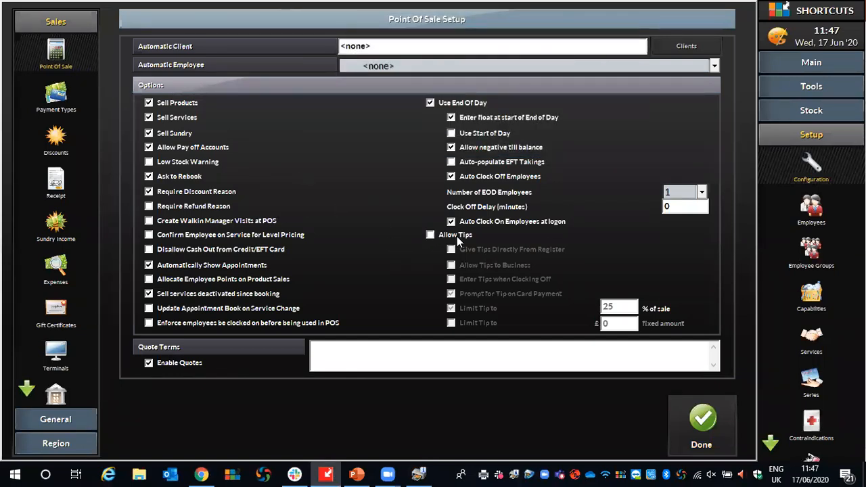
click(541, 142)
Allow tips, including tips to the business, with the card-payment tip prompt and percentage tip limit disabled, and save the Point Of Sale setup.
click(430, 235)
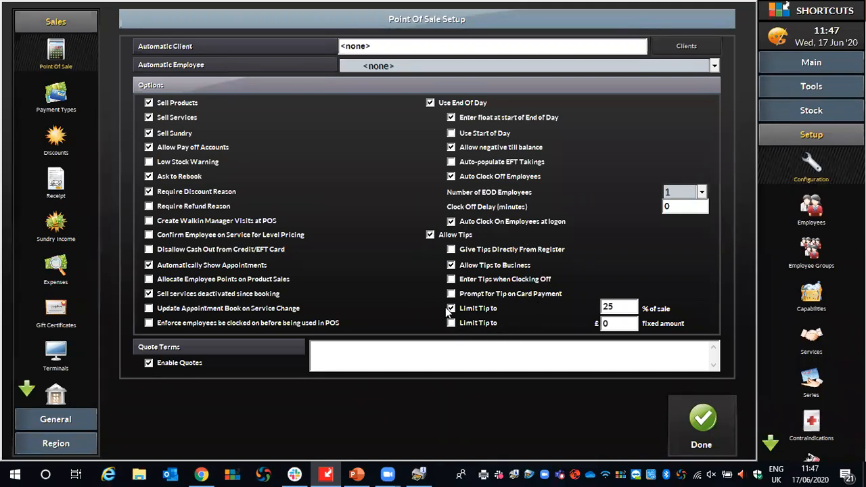
click(450, 307)
click(698, 419)
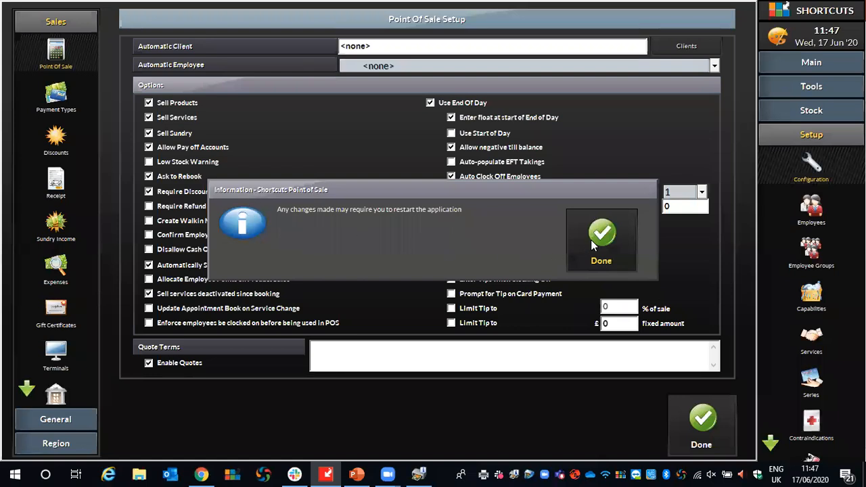
click(597, 242)
Return to the point of sale screen and cancel the offline Canon printer's recurring print jobs.
click(801, 61)
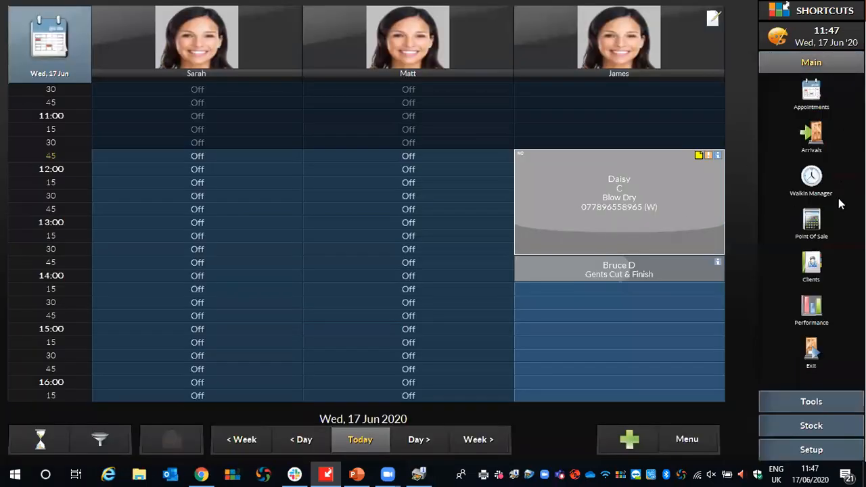
click(811, 223)
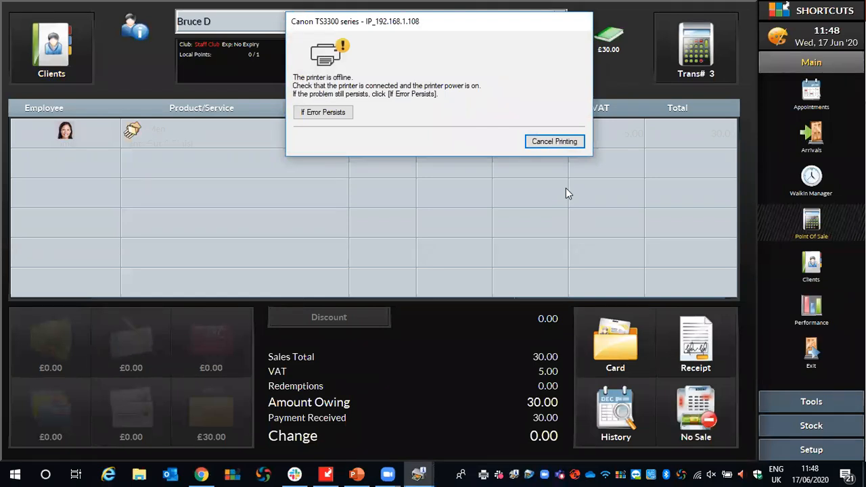
click(560, 141)
click(560, 142)
click(554, 142)
click(542, 144)
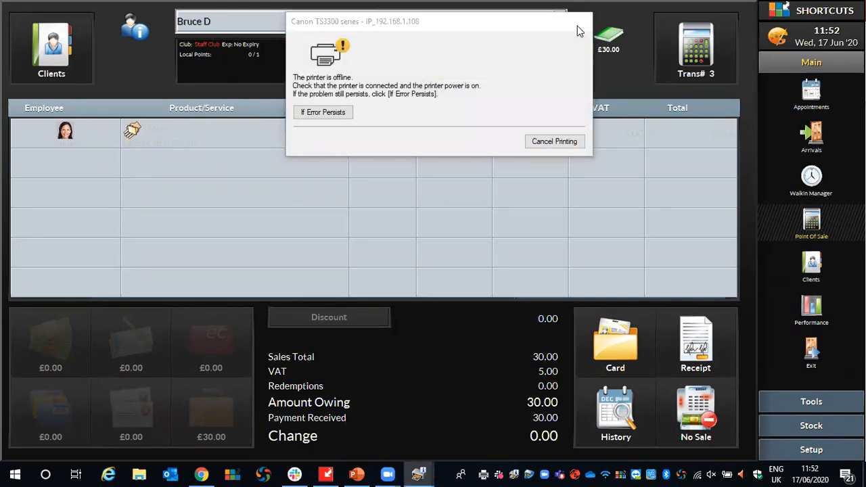
click(558, 138)
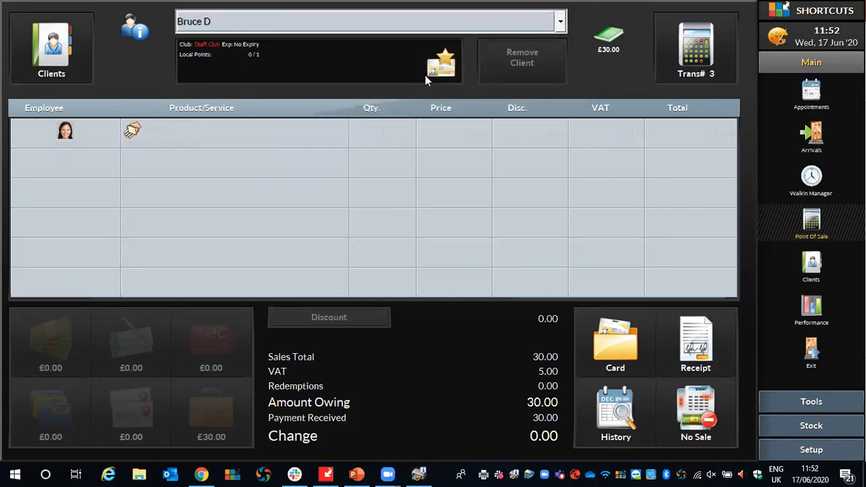